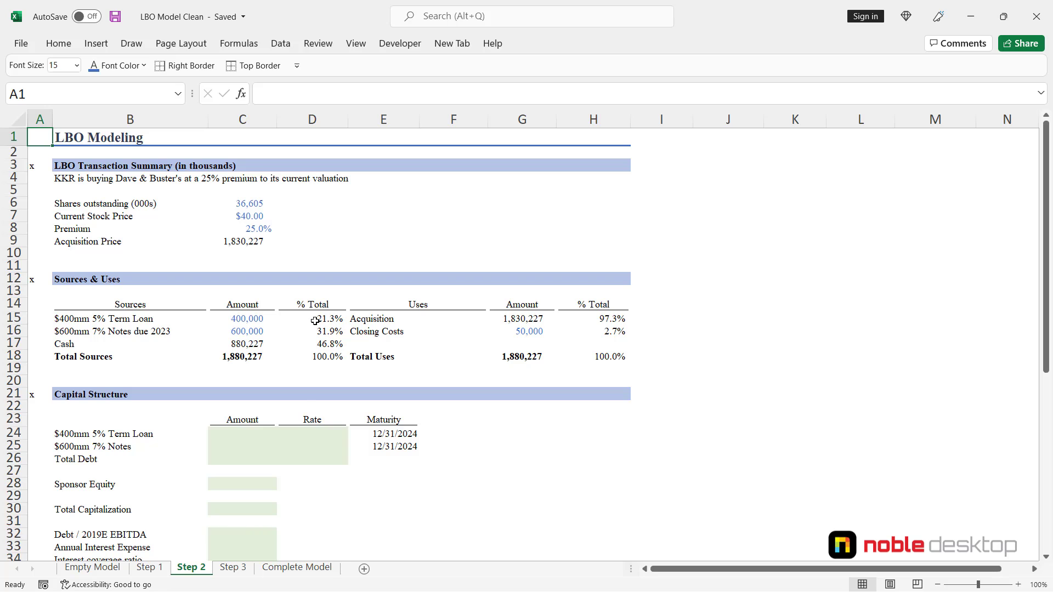
Step: Link the $400mm 5% Term Loan amount in C24 of the Capital Structure section to its Sources amount in C15
scroll(303, 397, down, 2)
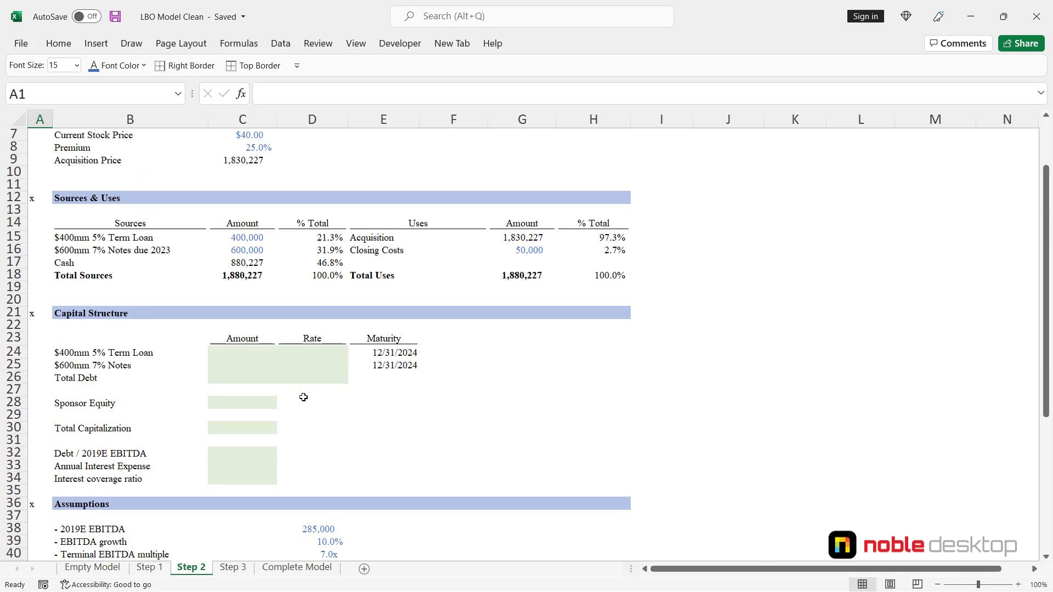
scroll(303, 397, down, 2)
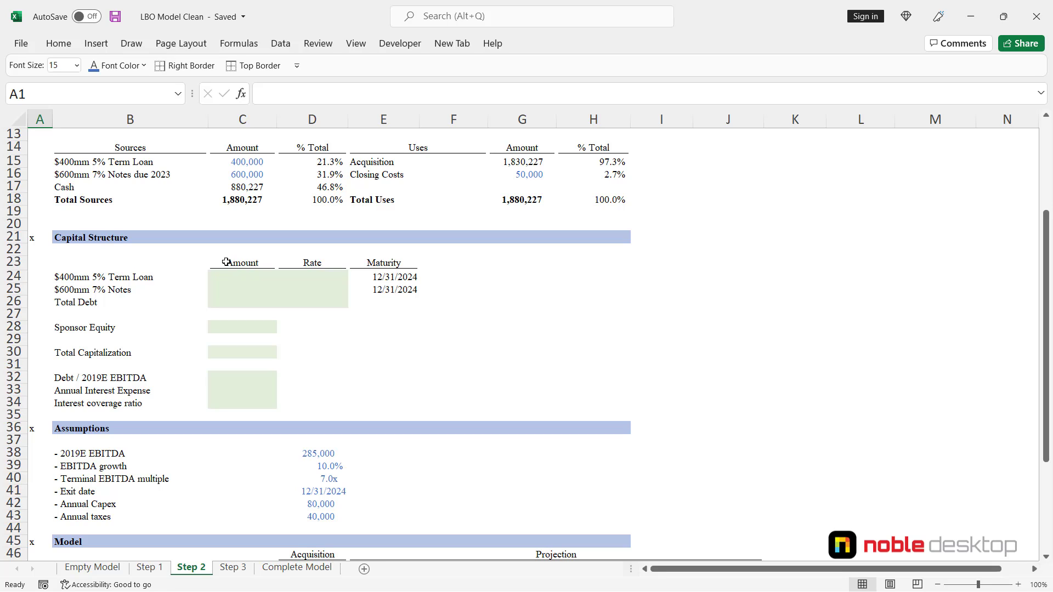
key(F5)
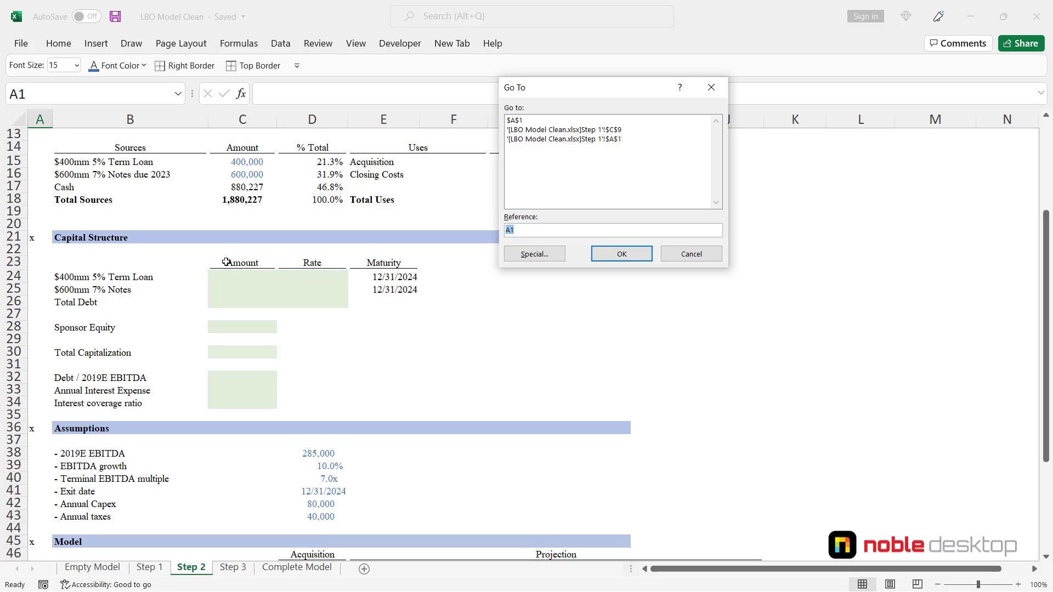
key(BackSpace)
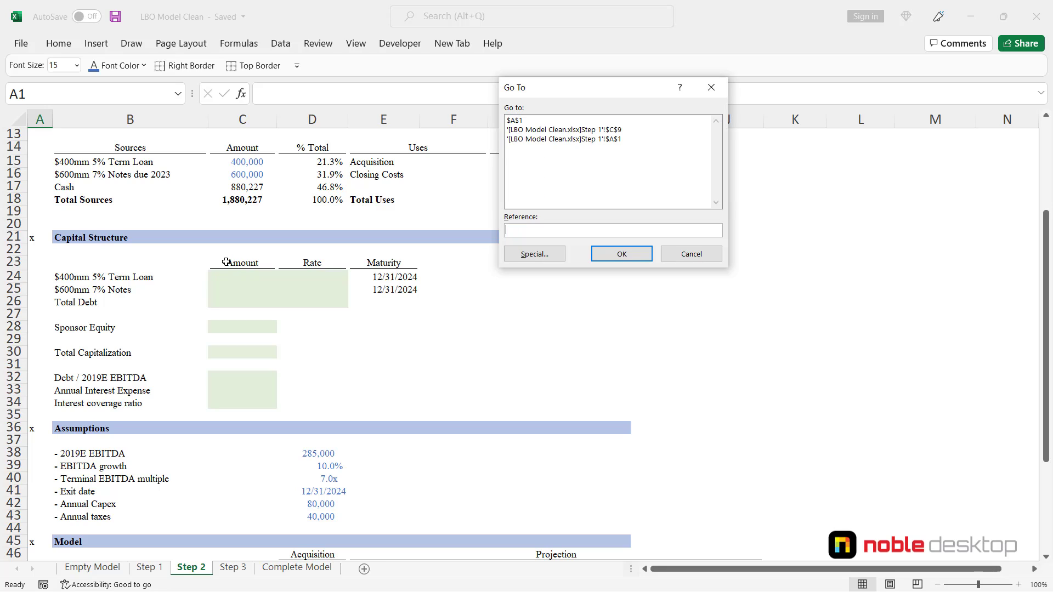
text(c24)
key(Return)
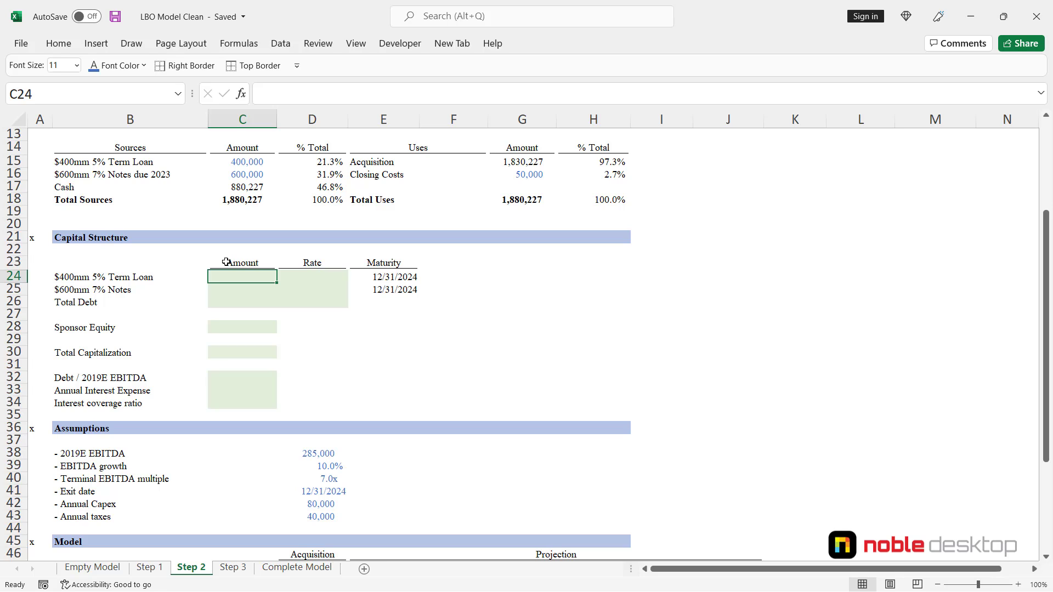
text(=)
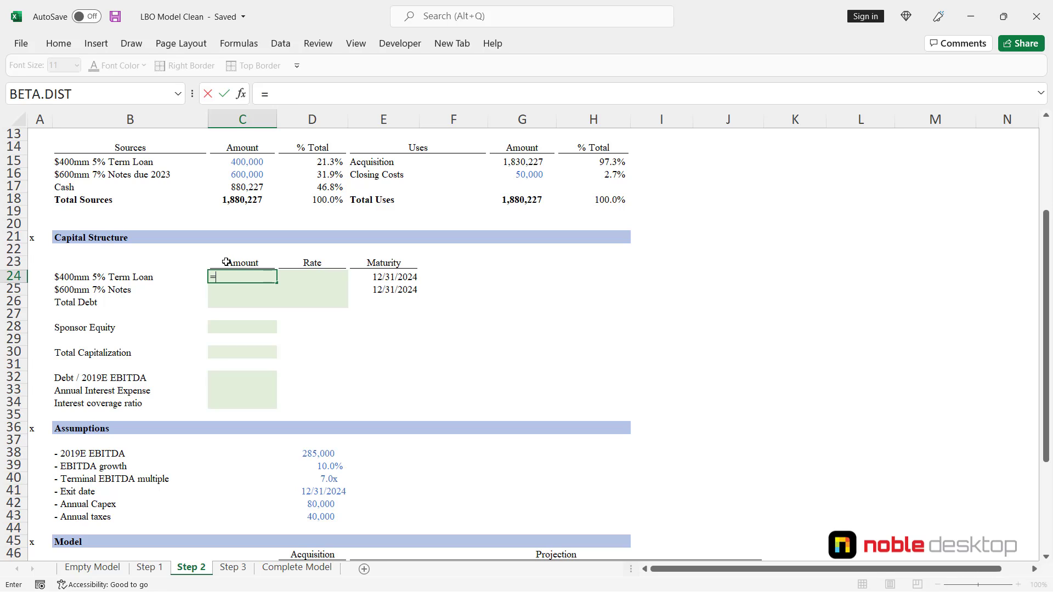
key(Up)
key(Up)
key(Up)
key(Up)
key(Up)
key(Up)
key(Up)
key(Up)
key(Up)
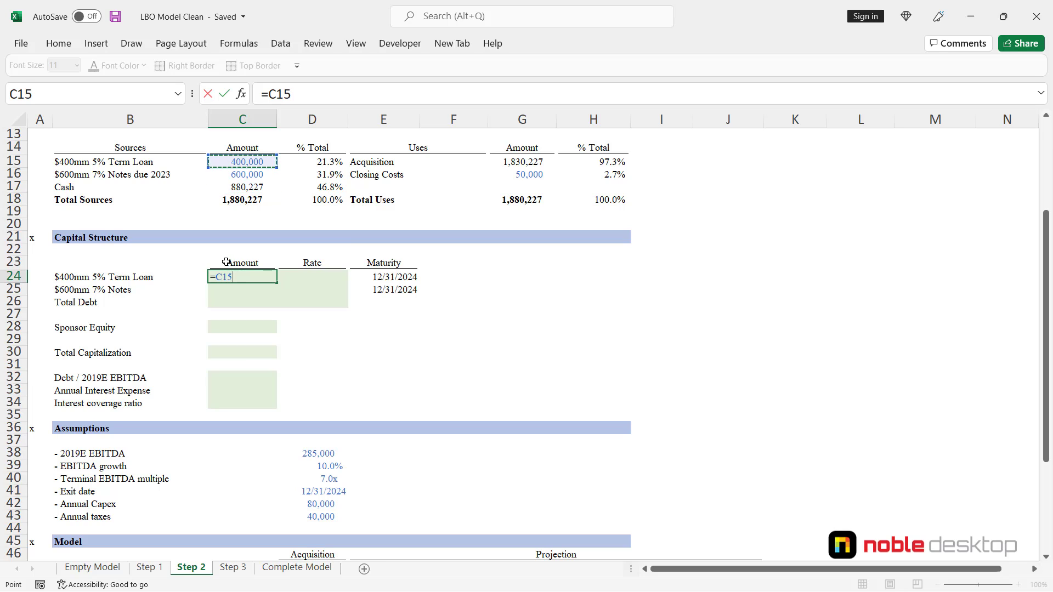
key(ctrl+Return)
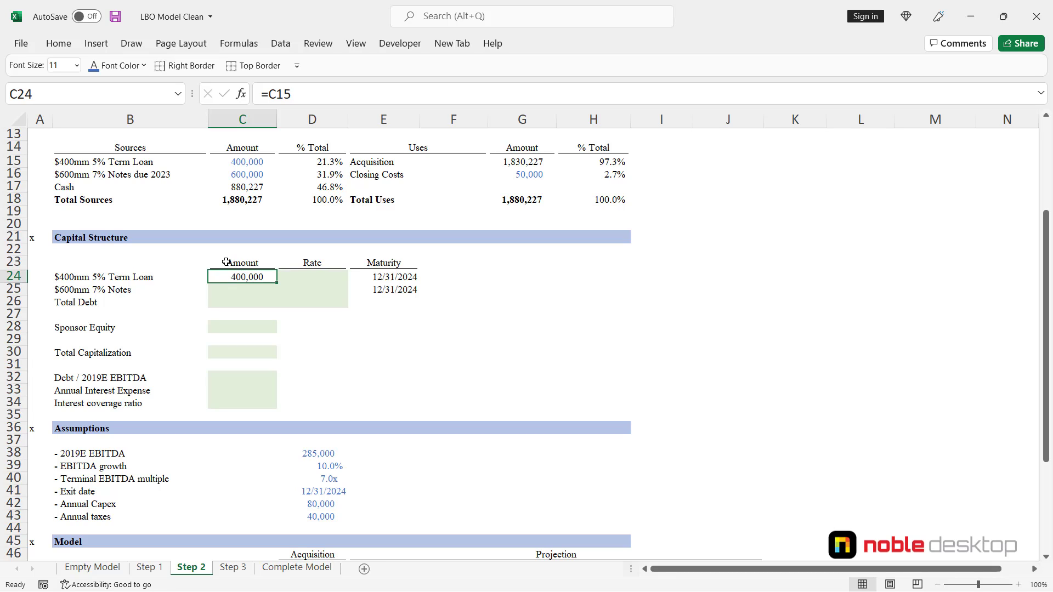
Step: Fill the term loan amount formula down to the $600mm 7% Notes in C25 and check the copied cell's reference
key(shift+Down)
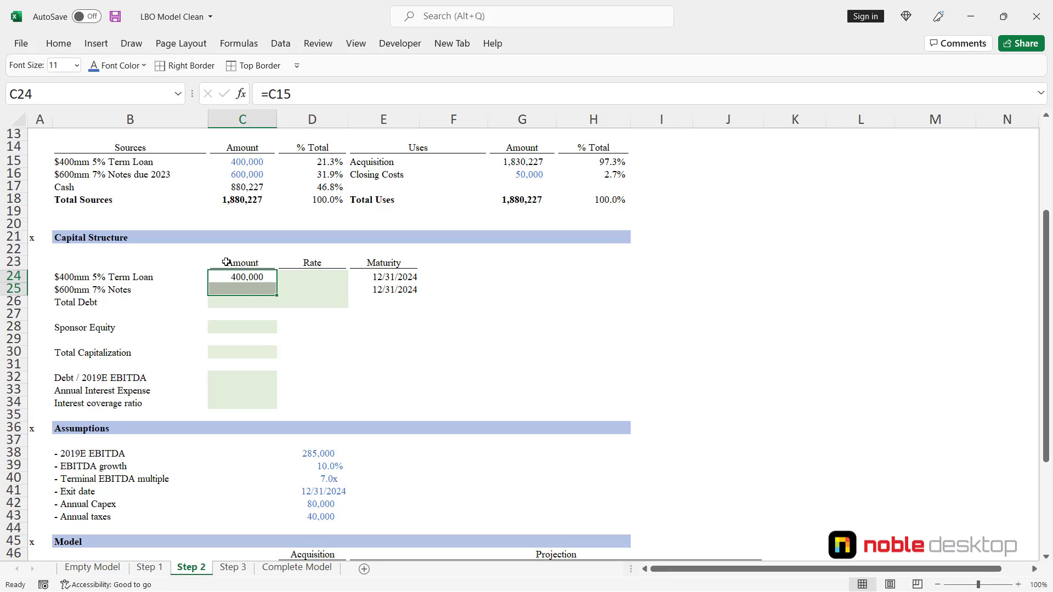
key(ctrl+d)
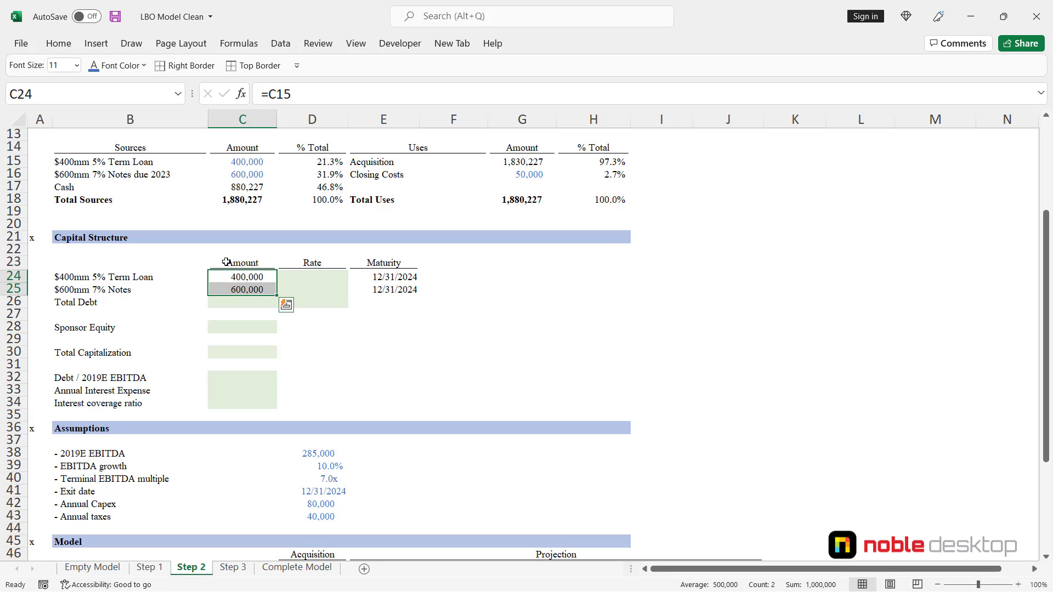
key(Down)
key(F2)
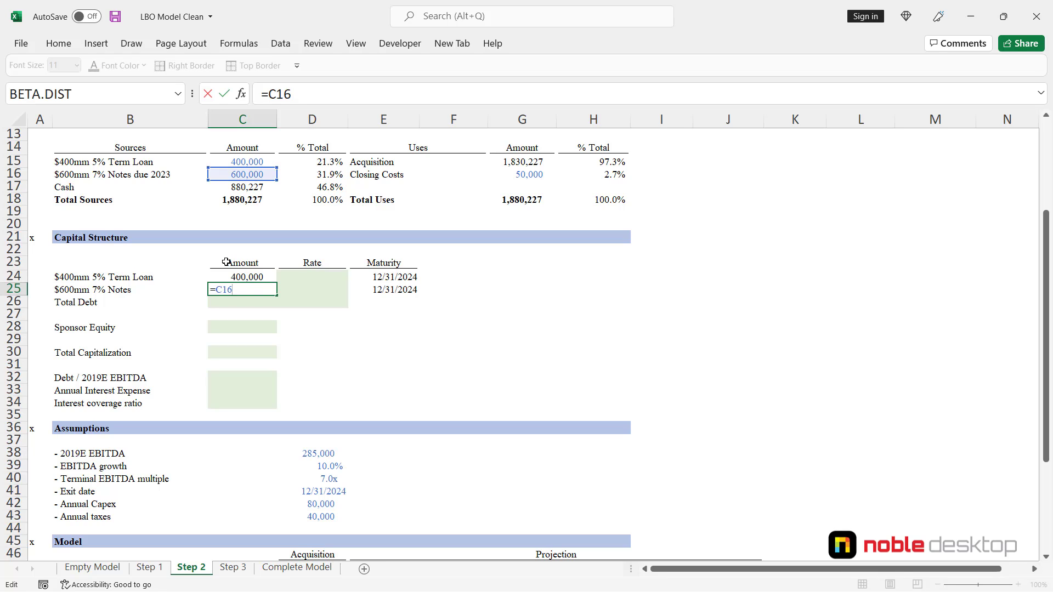
key(Escape)
Step: Sum the two debt amounts C24:C25 in the Total Debt cell C26
key(Down)
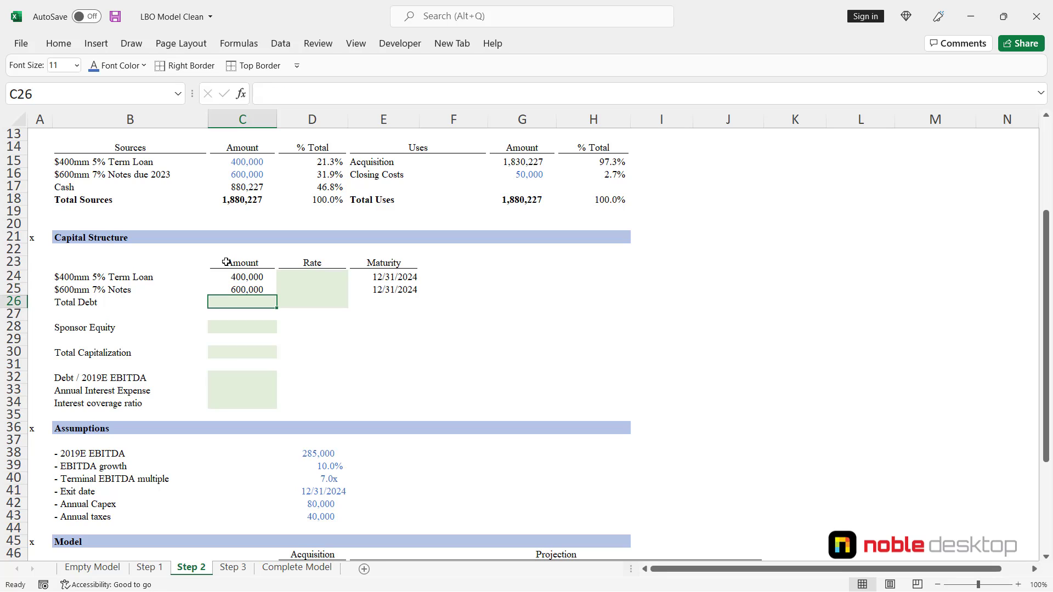
key(alt+=)
key(ctrl+Return)
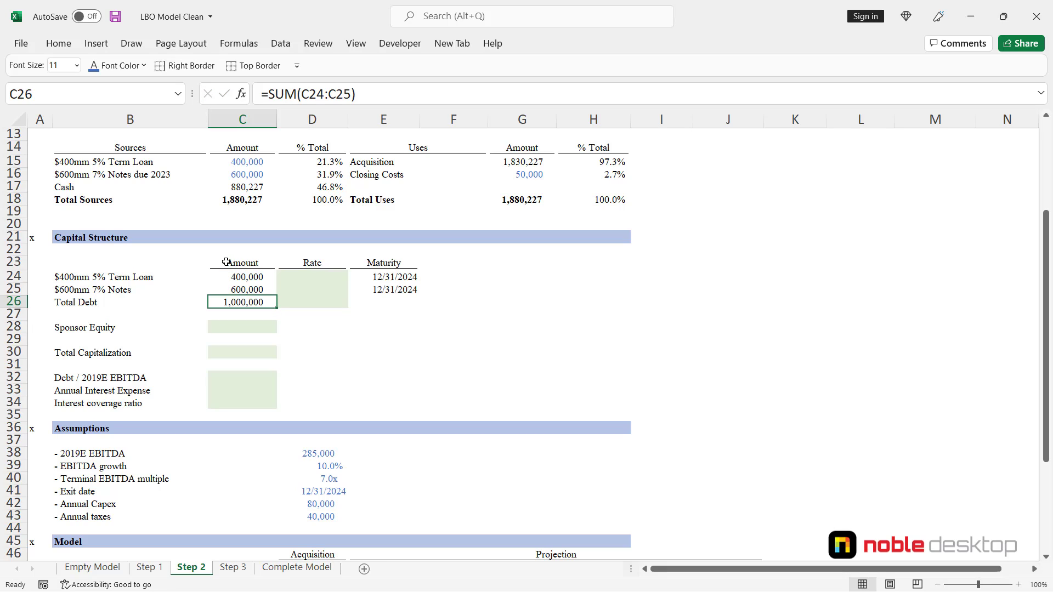
Step: Enter the interest rates in the Rate column: 5% for the term loan and 7% for the notes
key(Right)
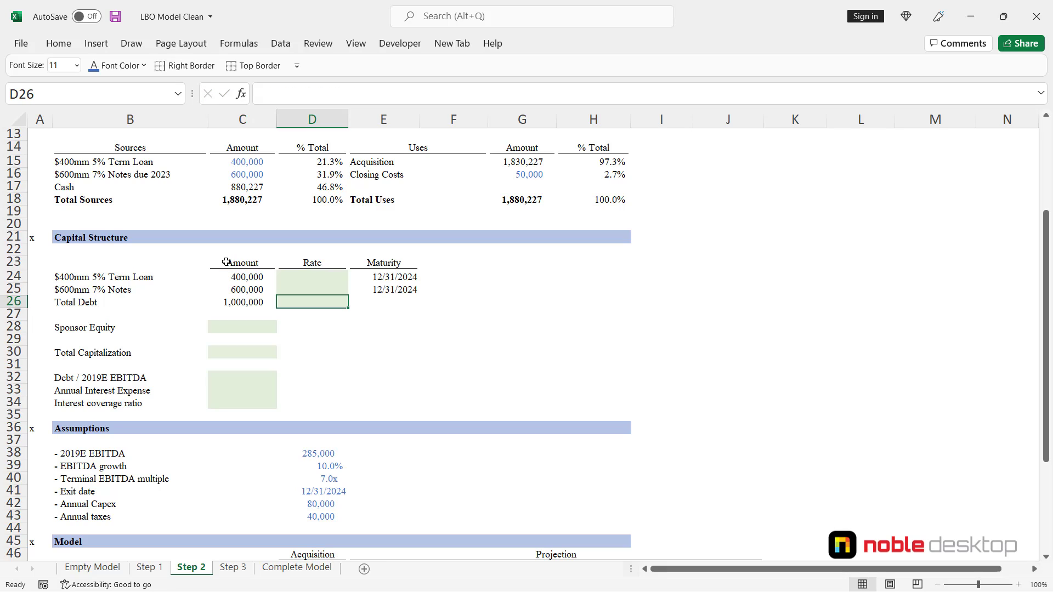
key(Up)
key(Up)
text(5)
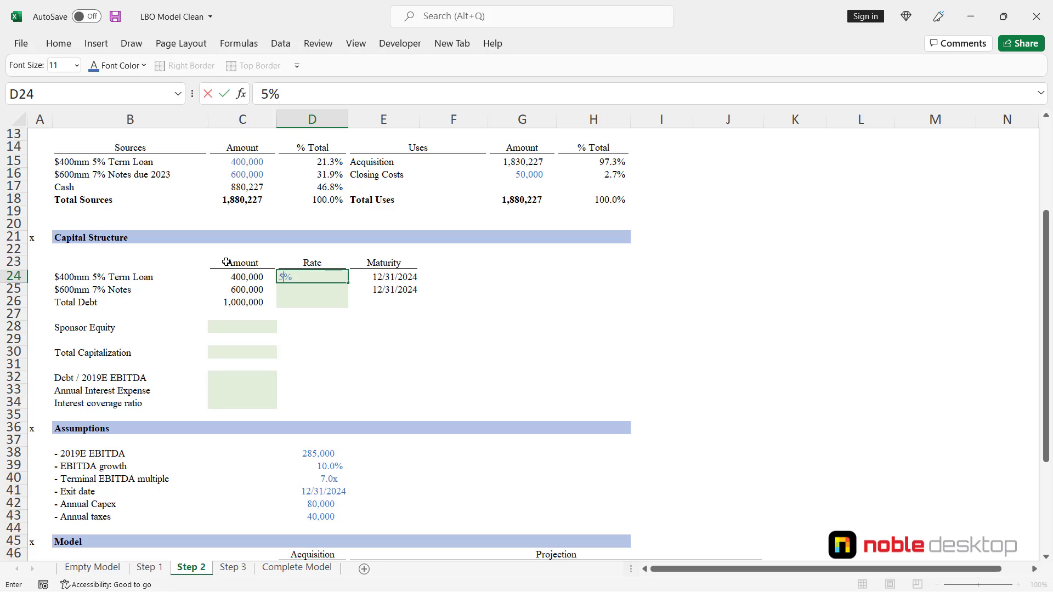
key(Return)
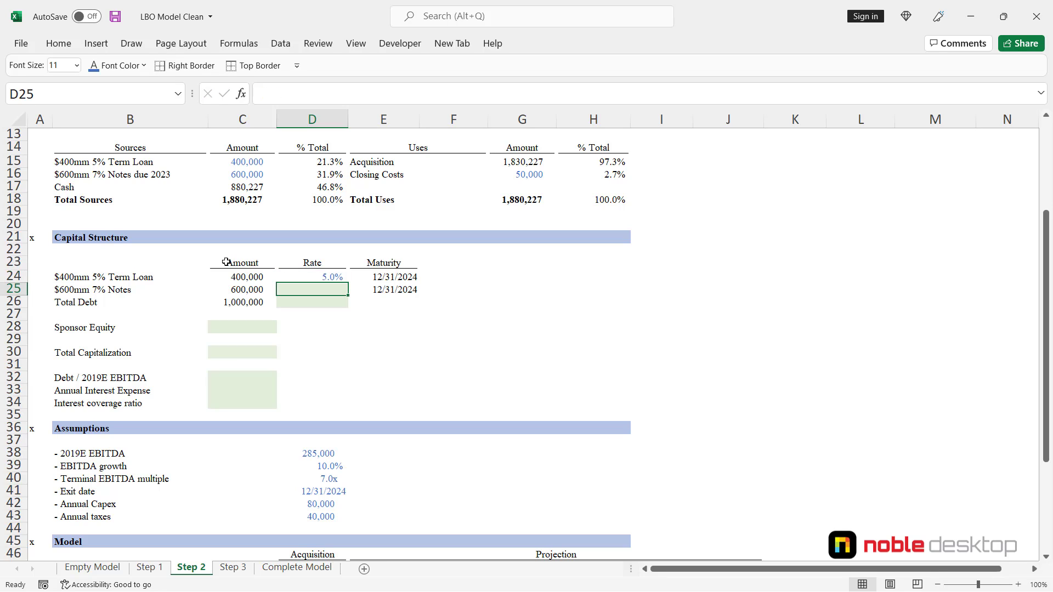
text(7)
key(ctrl+Return)
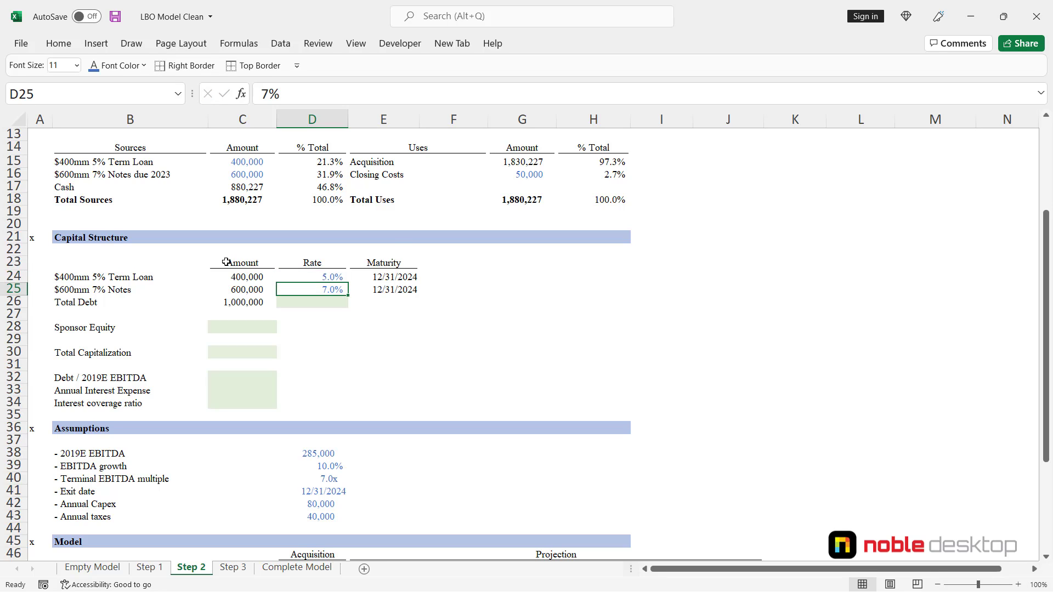
Step: Calculate the weighted average Total Debt rate in D26 with =SUMPRODUCT(C24:C25,D24:D25)/C26
key(Down)
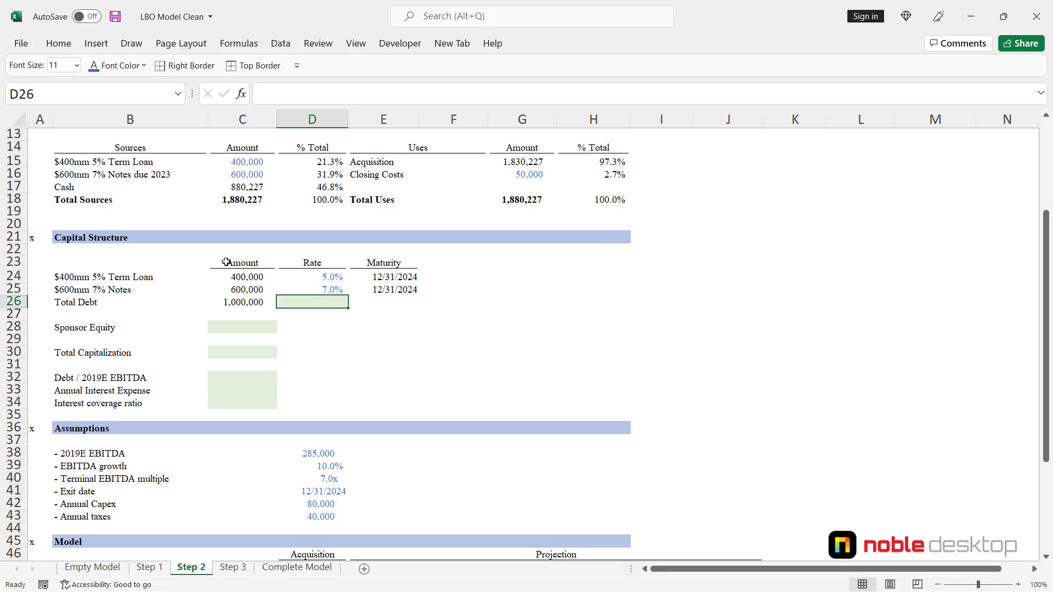
text(=sum)
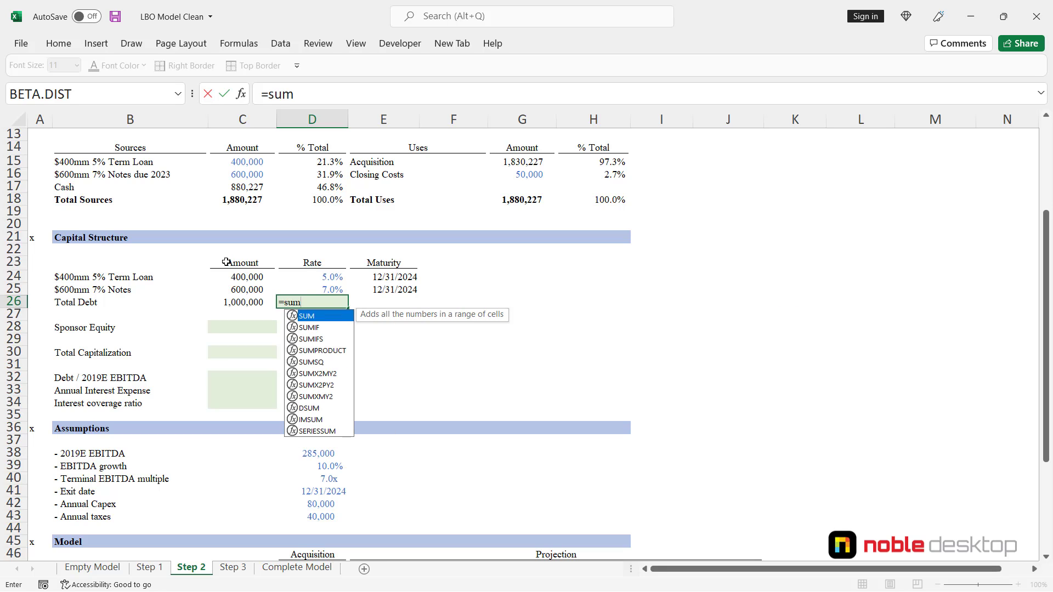
text(p)
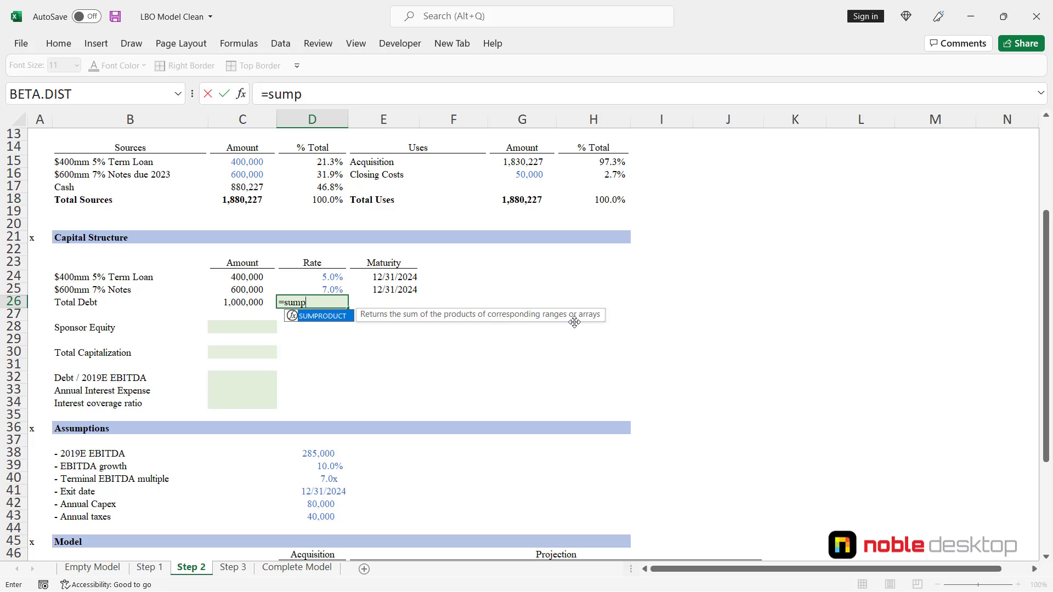
key(Tab)
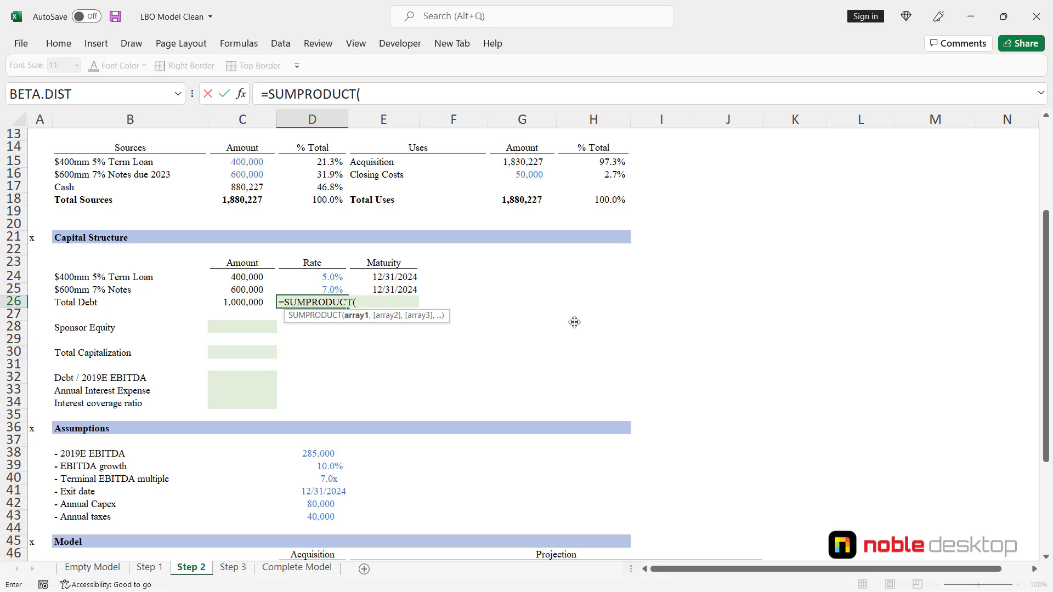
key(Left)
key(Up)
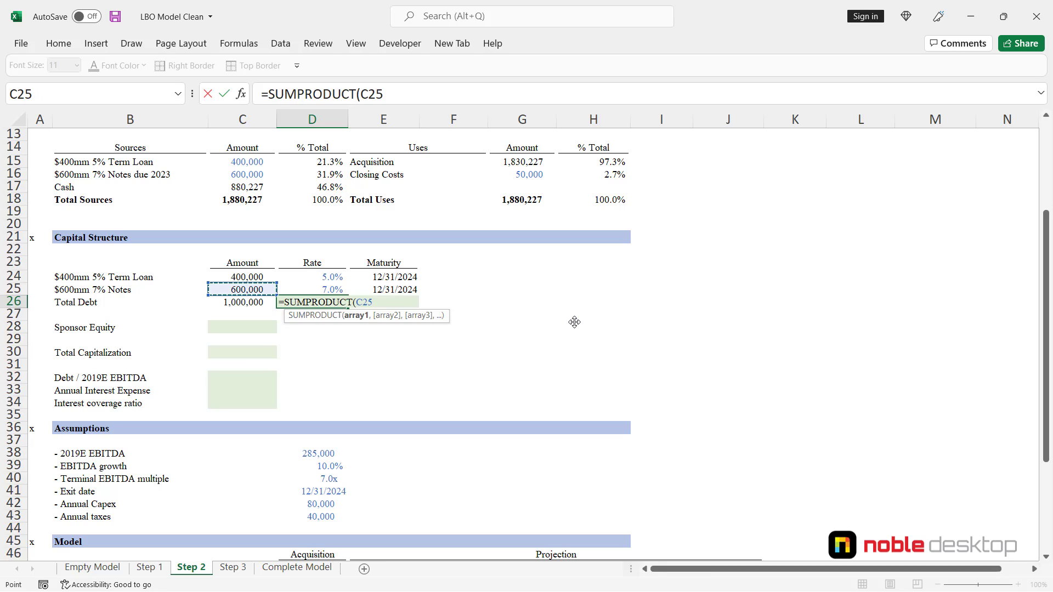
key(shift+Up)
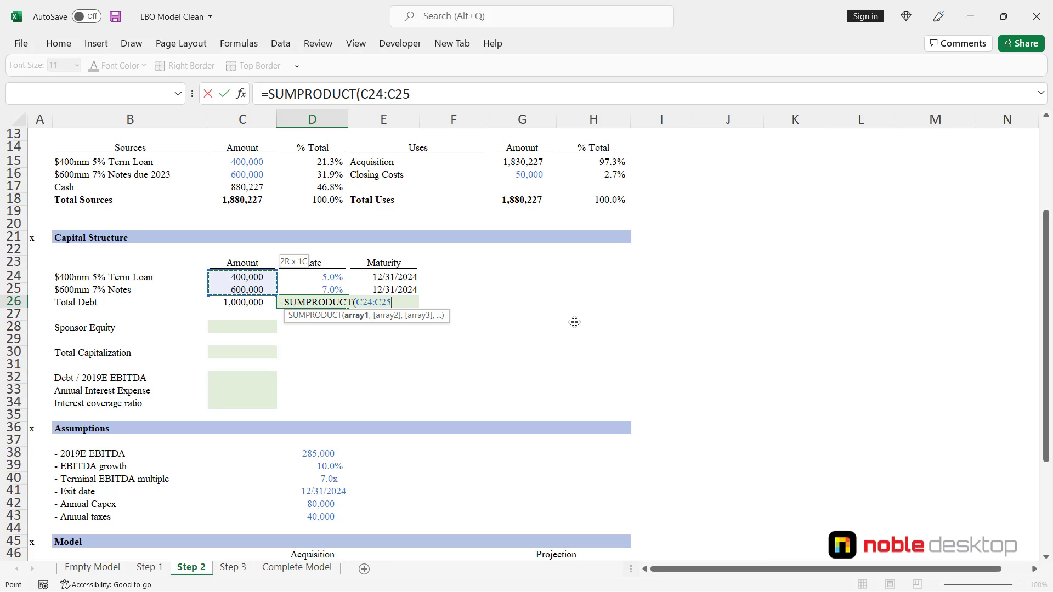
text(,)
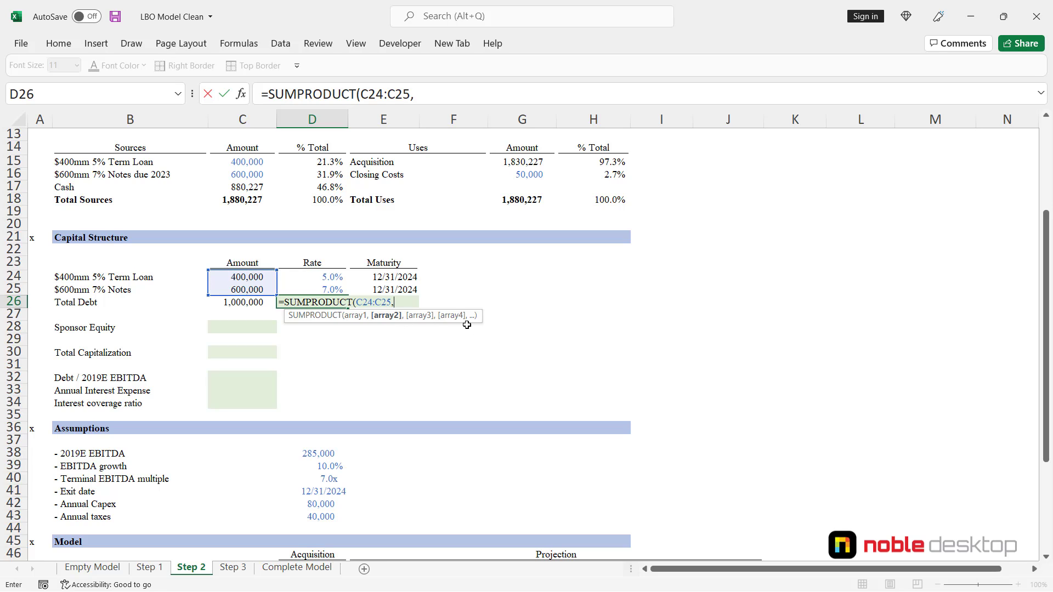
key(Up)
key(shift+Up)
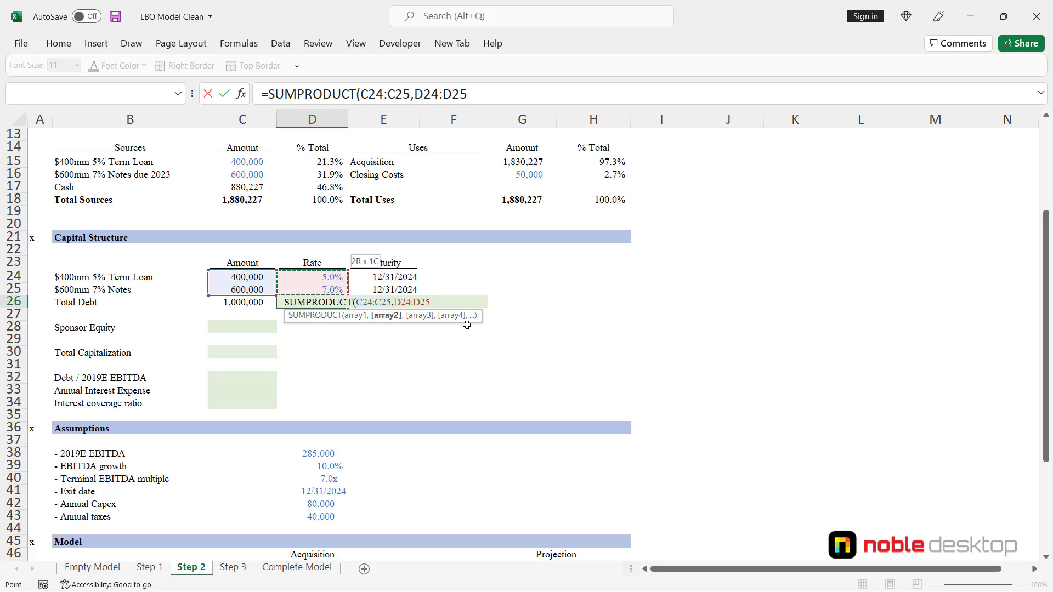
text()/)
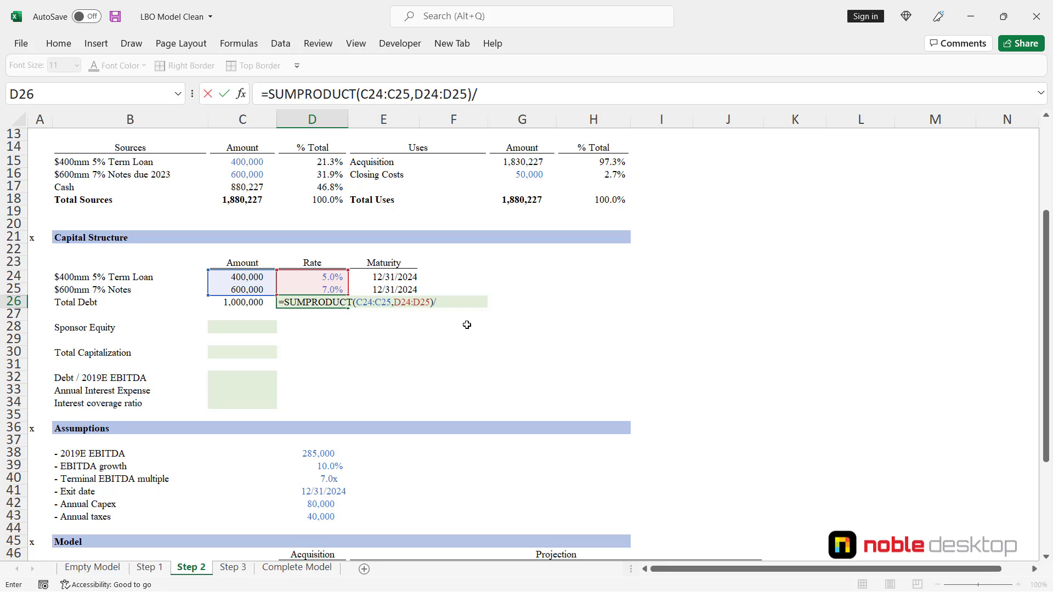
key(Left)
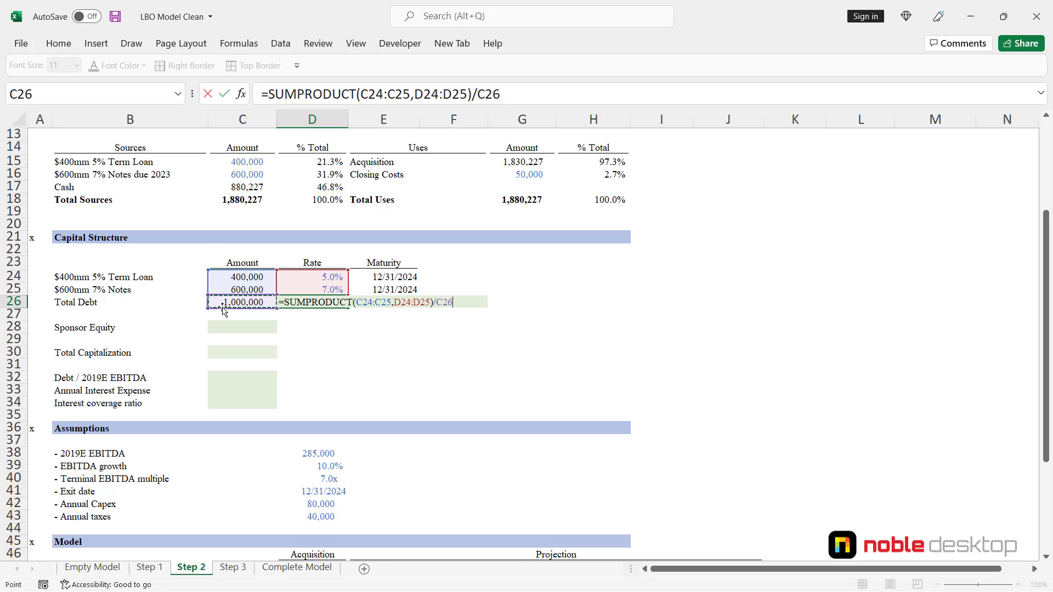
key(ctrl+Return)
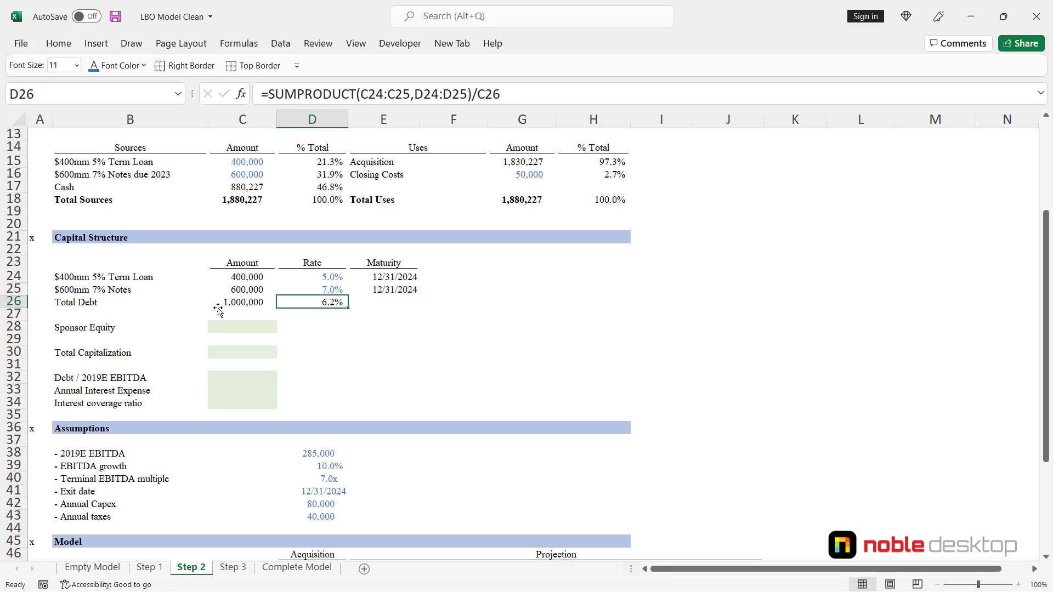
Step: Link Sponsor Equity in C28 to the Cash amount in the Sources table with =C17
key(Down)
key(Down)
key(Left)
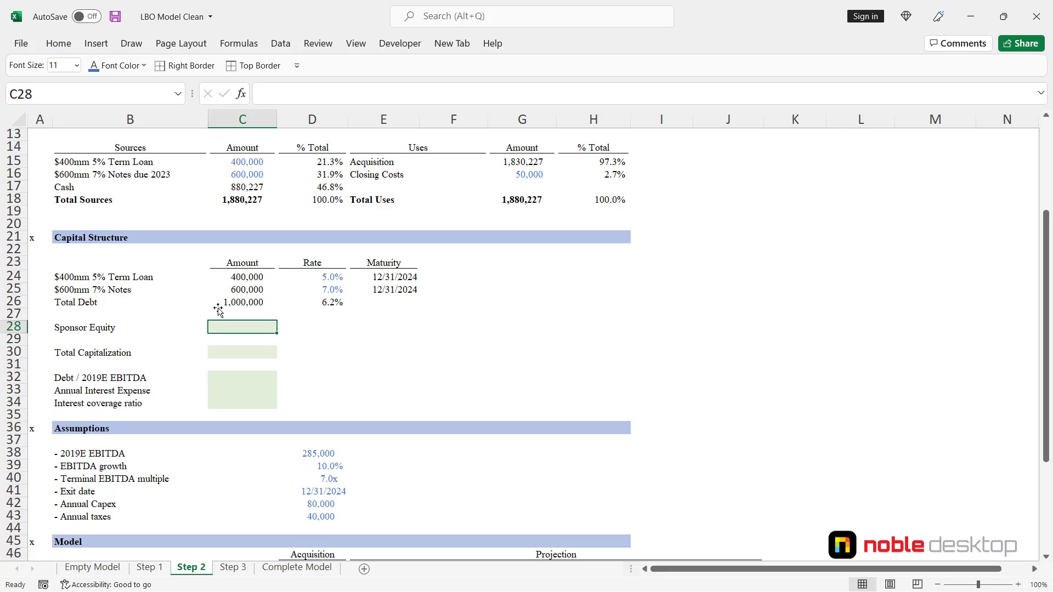
text(=)
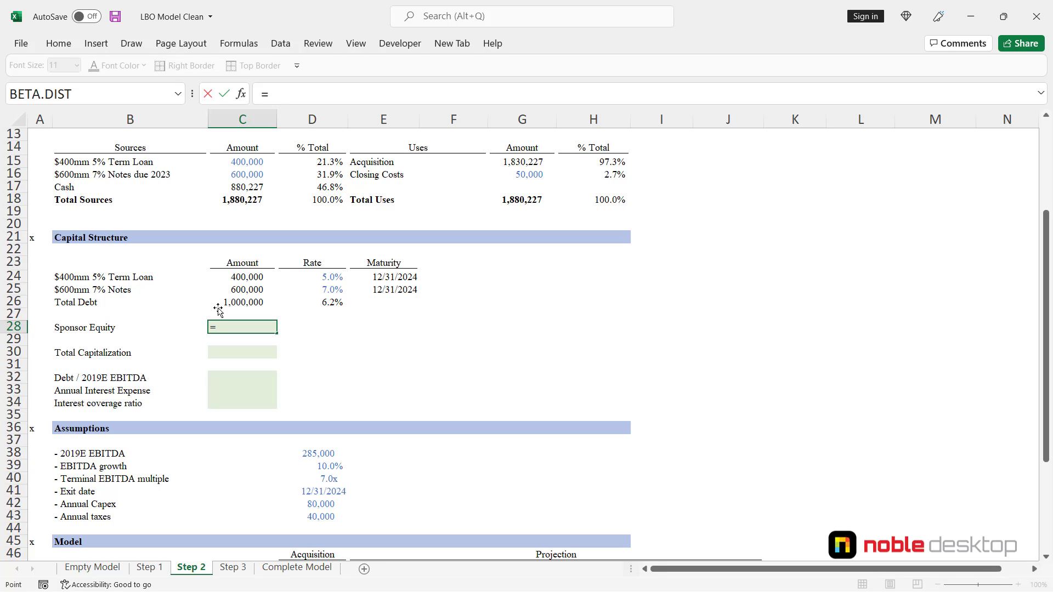
key(Up)
key(Up)
key(Up)
key(Up)
key(Up)
key(Up)
key(Up)
key(Up)
key(Up)
key(Up)
key(Up)
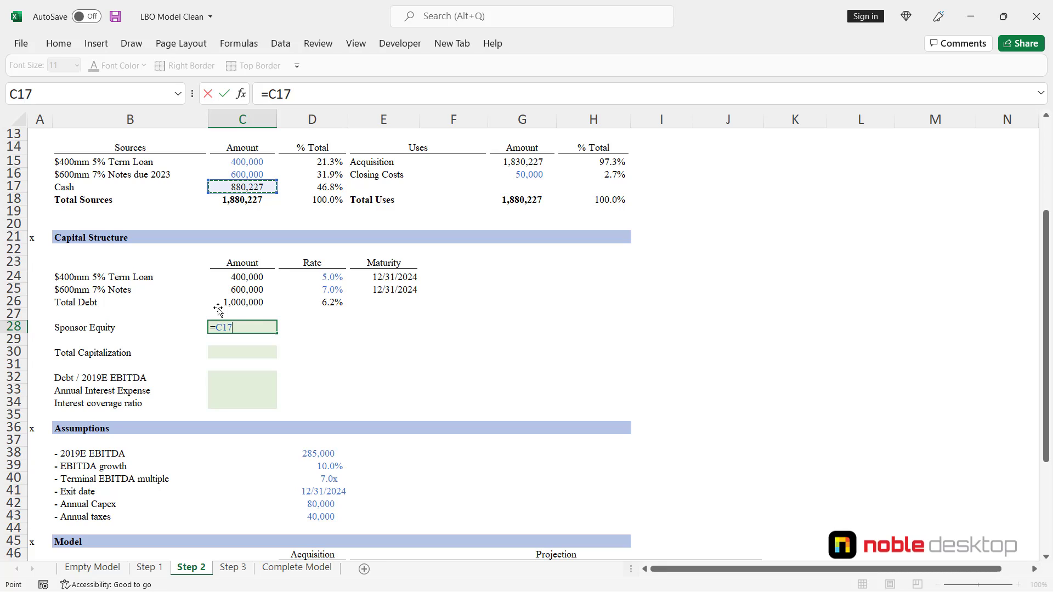
key(ctrl+Return)
Step: Calculate Total Capitalization in C30 by adding Total Debt and Sponsor Equity with =C26+C28
key(Down)
key(Down)
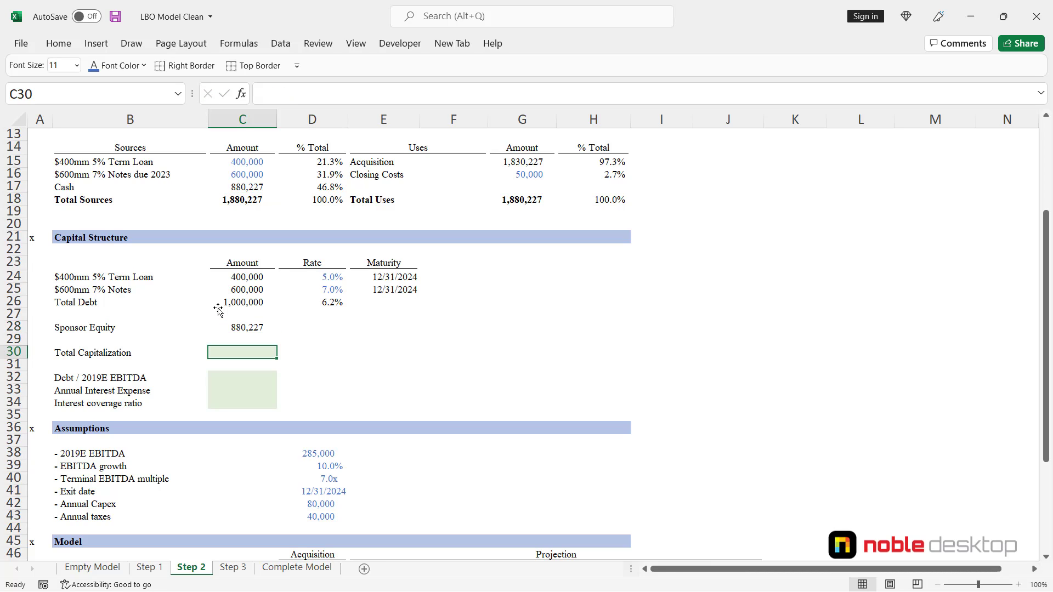
text(=)
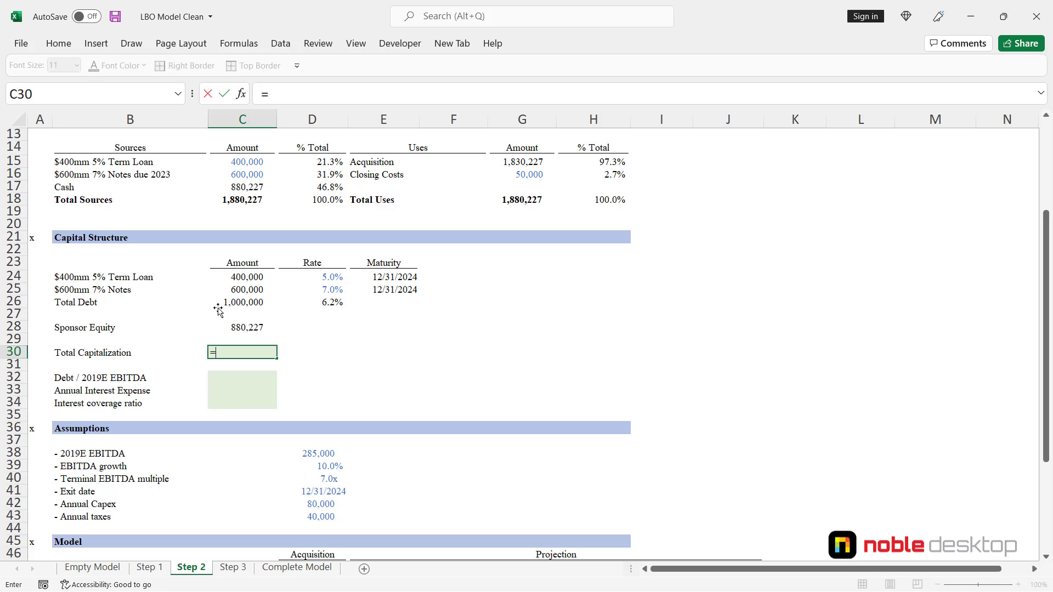
click(219, 310)
key(Up)
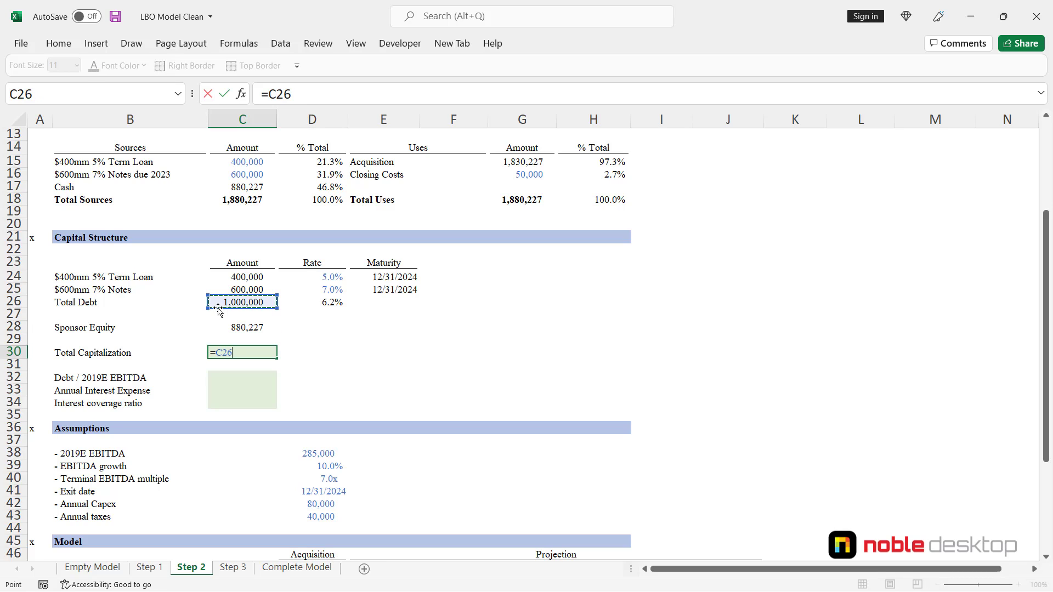
text(+)
key(Up)
key(Up)
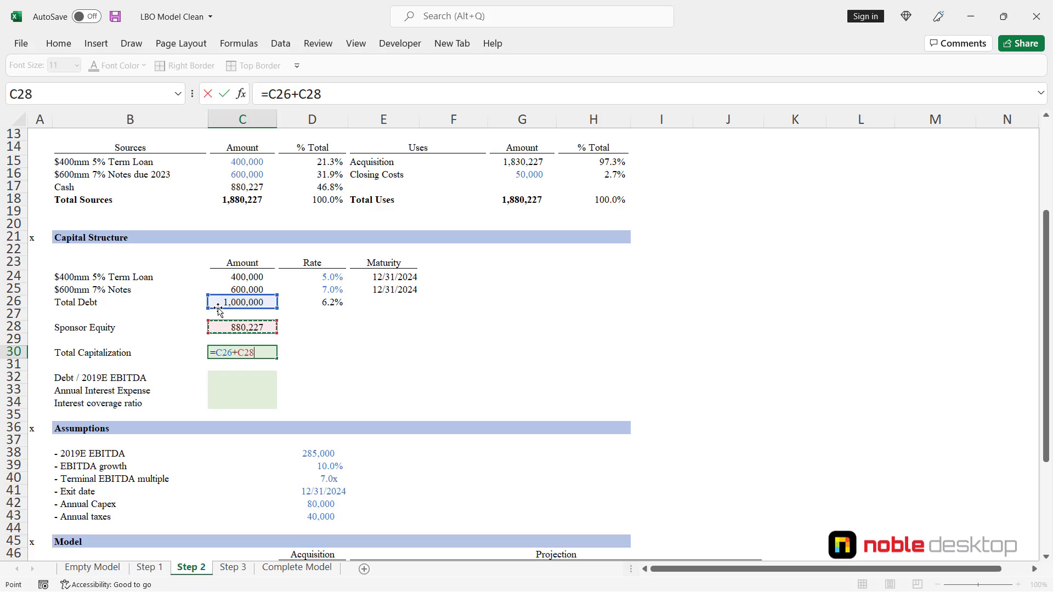
key(ctrl+Return)
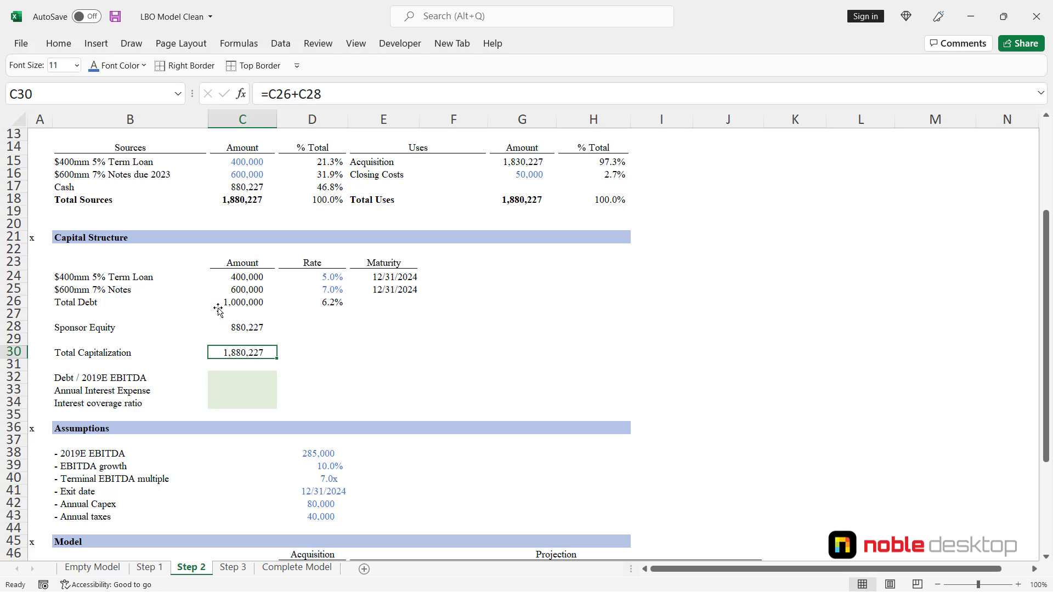
Step: Calculate the Debt / 2019E EBITDA multiple in C32 by dividing Total Debt by 2019E EBITDA with =C26/D38
key(Down)
key(Down)
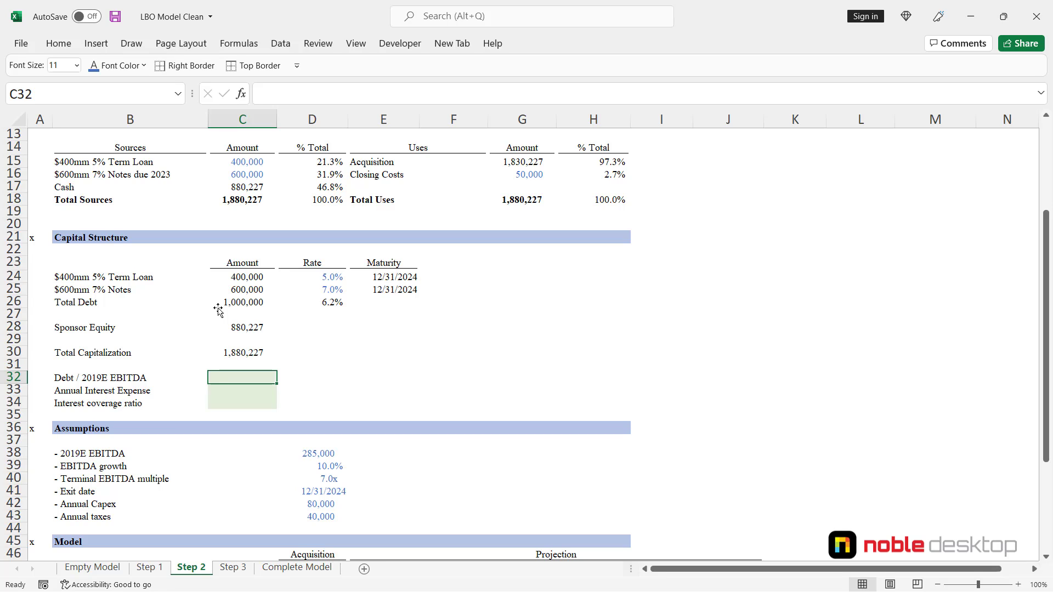
text(=)
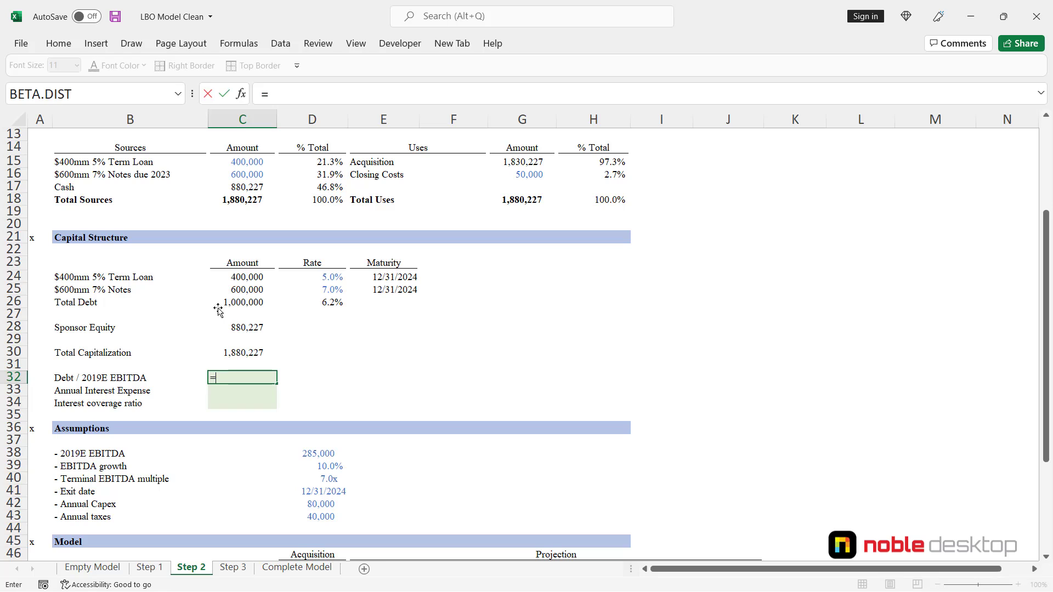
key(Up)
key(Up)
key(Up)
key(Up)
key(Up)
key(Up)
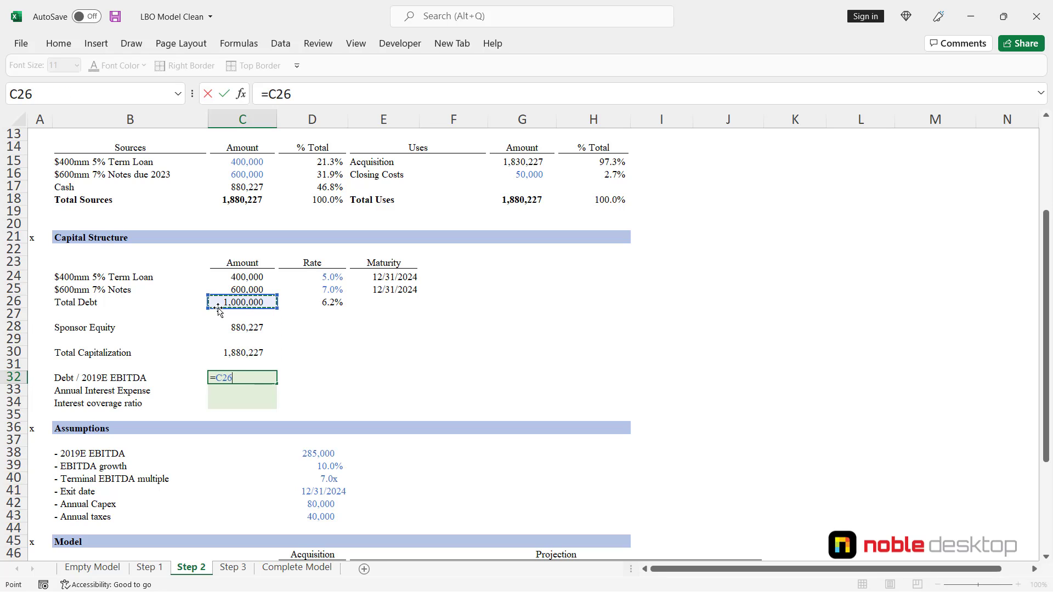
text(/)
key(Down)
key(Down)
key(Down)
key(Down)
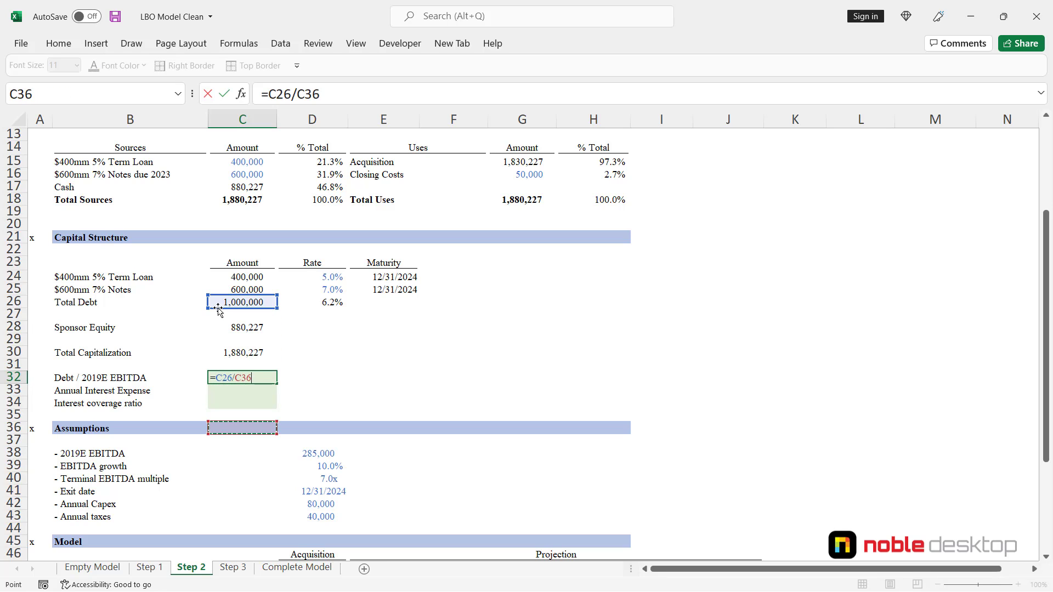
key(Down)
key(Down)
key(Right)
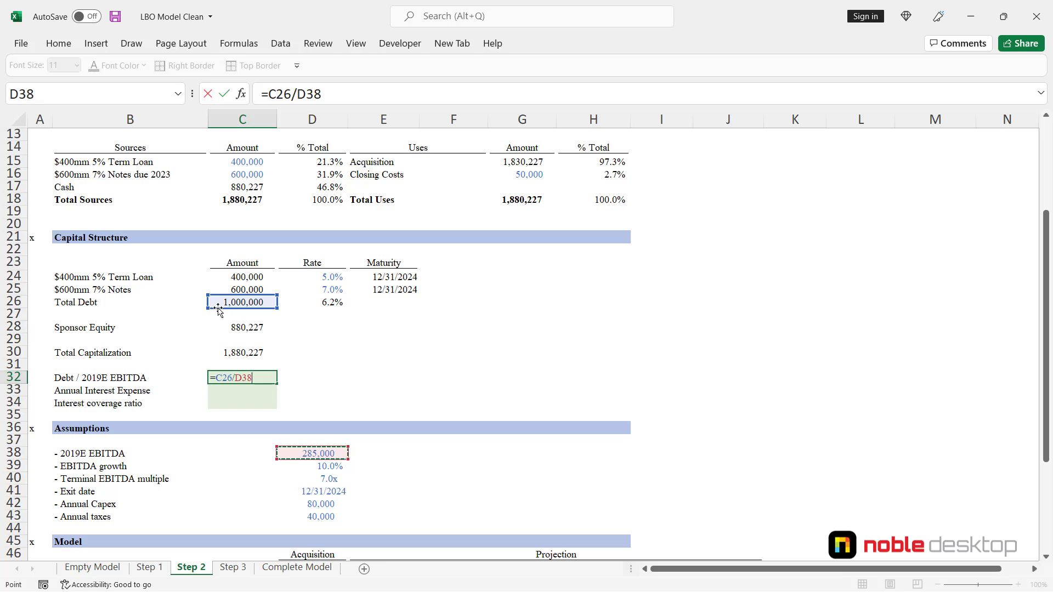
key(ctrl+Return)
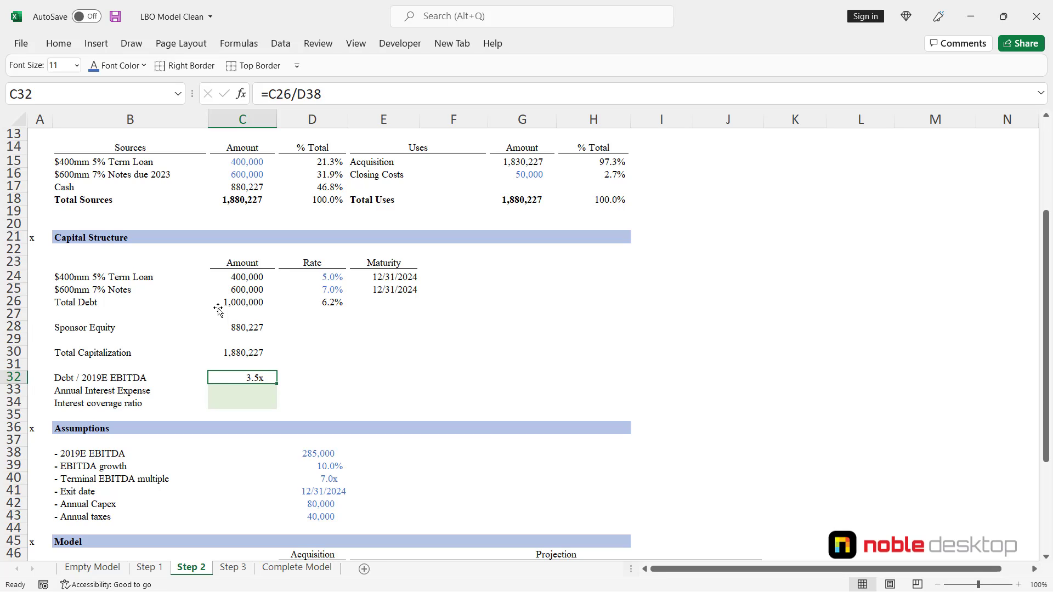
Step: Calculate Annual Interest Expense in C33 by multiplying Total Debt by its weighted average rate with =C26*D26
key(Down)
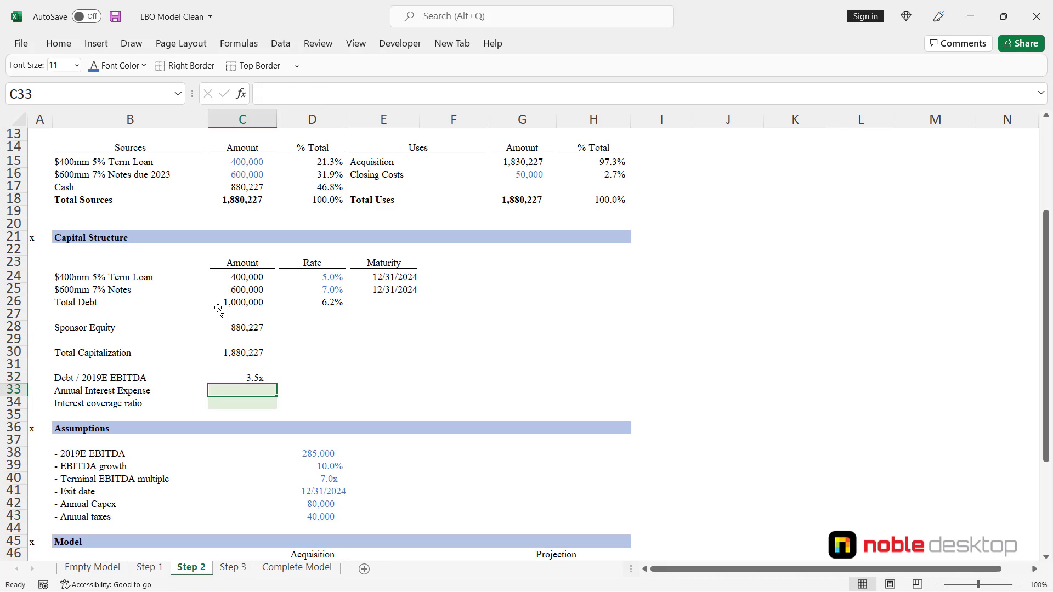
key(F2)
key(Up)
key(Up)
key(Up)
key(Up)
key(Up)
key(Up)
key(Up)
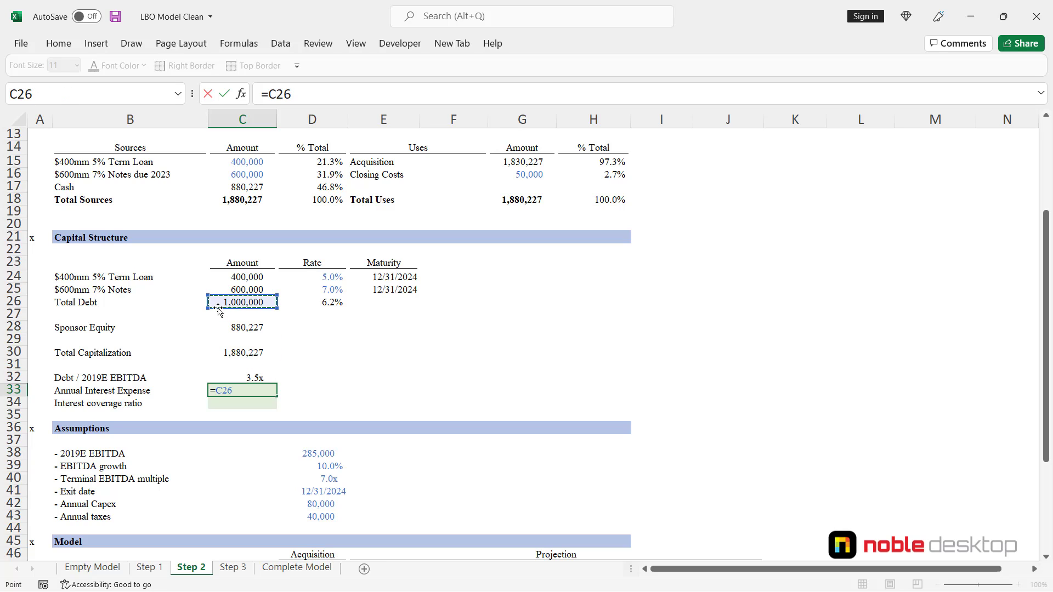
text(*)
key(Up)
key(Up)
key(Up)
key(Up)
key(Up)
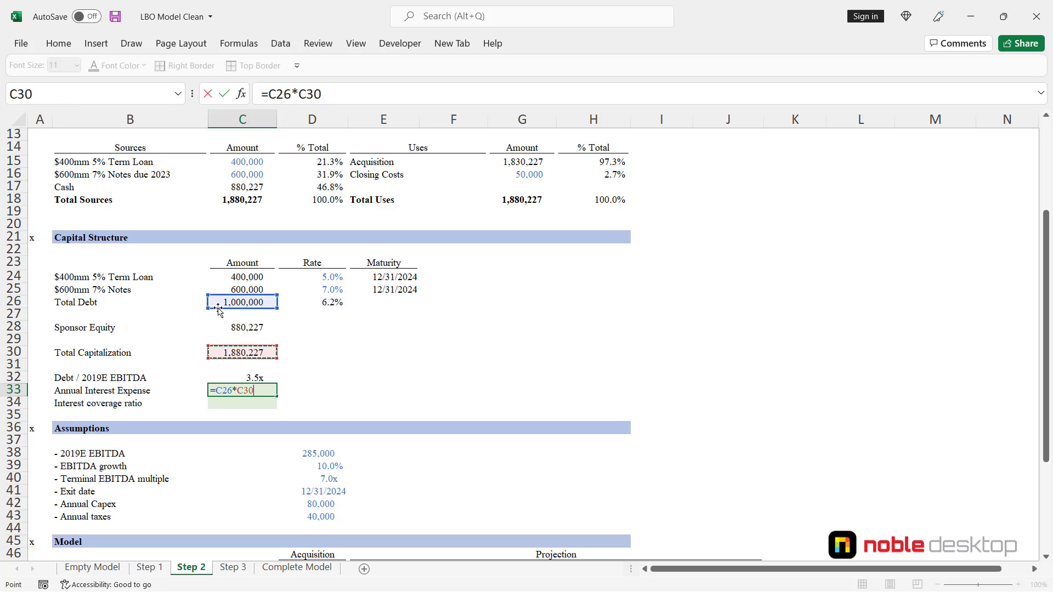
key(Up)
key(Up)
key(Right)
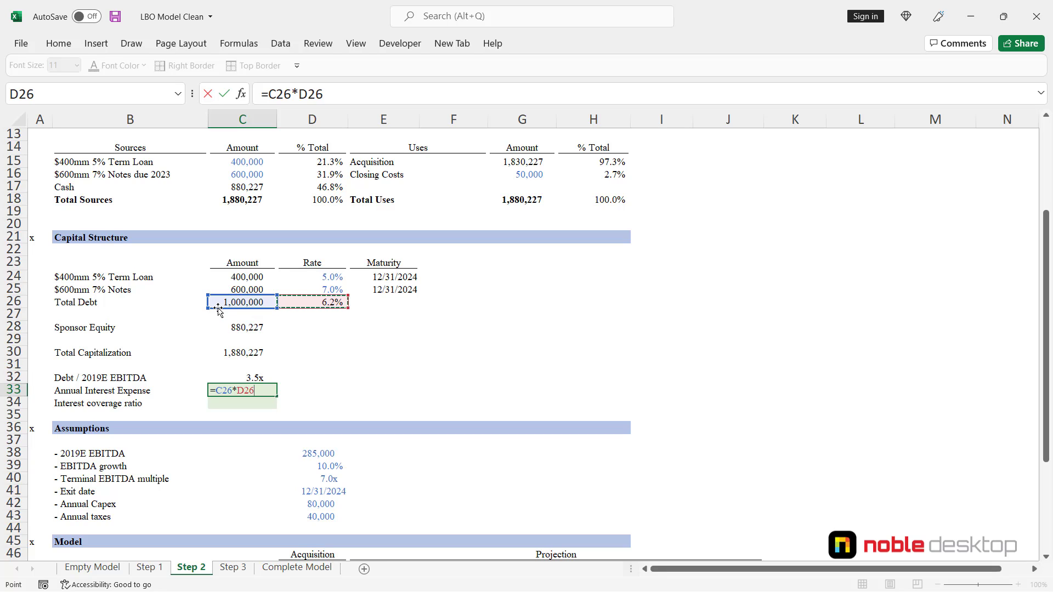
key(ctrl+Return)
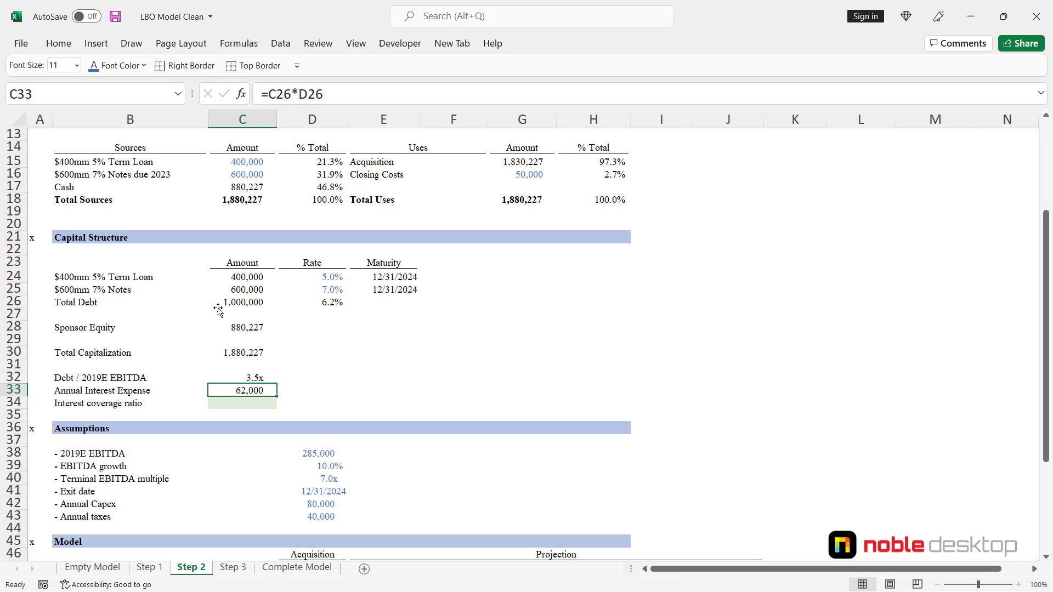
Step: Calculate the Interest coverage ratio in C34 by dividing 2019E EBITDA by Annual Interest Expense with =D38/C33
key(Down)
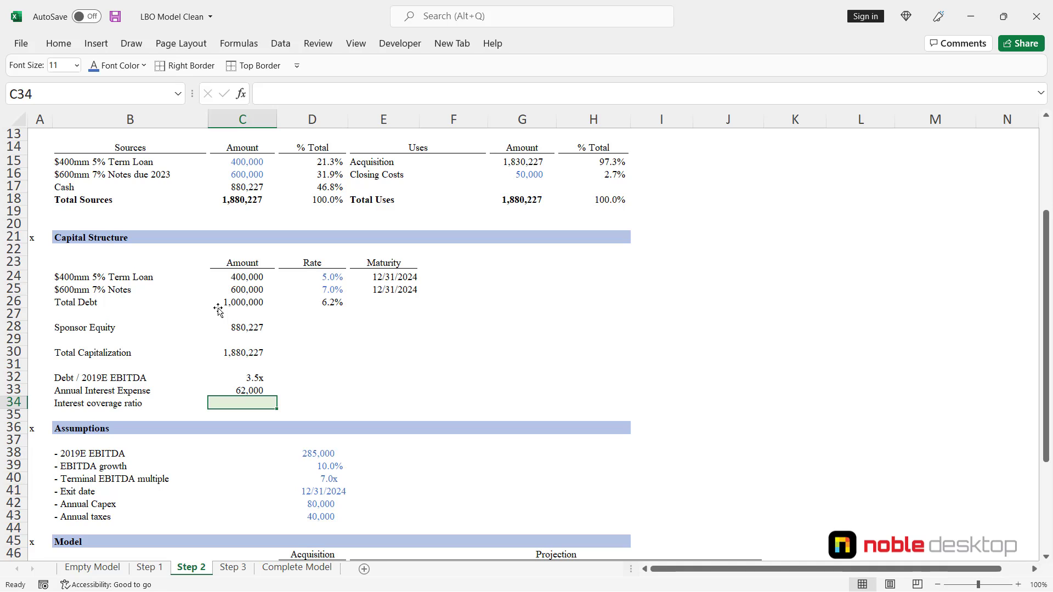
text(=)
key(Down)
key(Down)
key(Down)
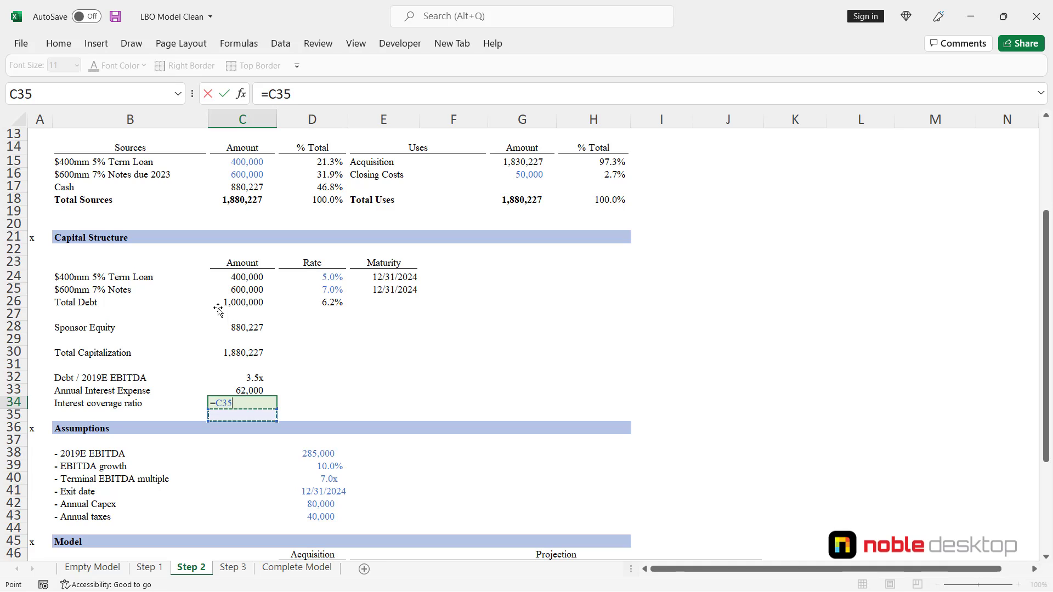
key(Down)
key(Right)
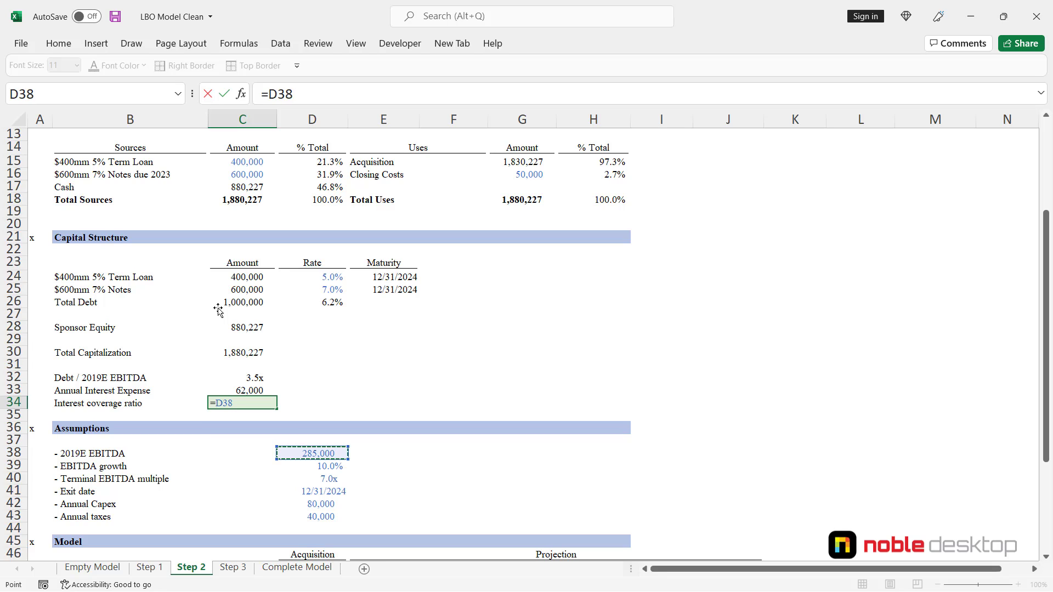
text(/)
key(Up)
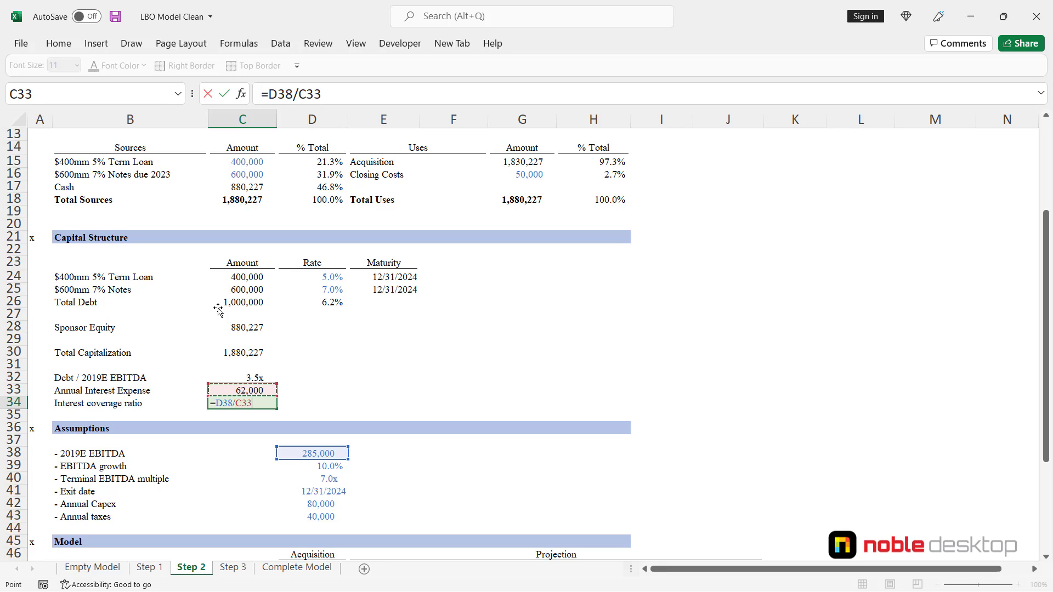
key(ctrl+Return)
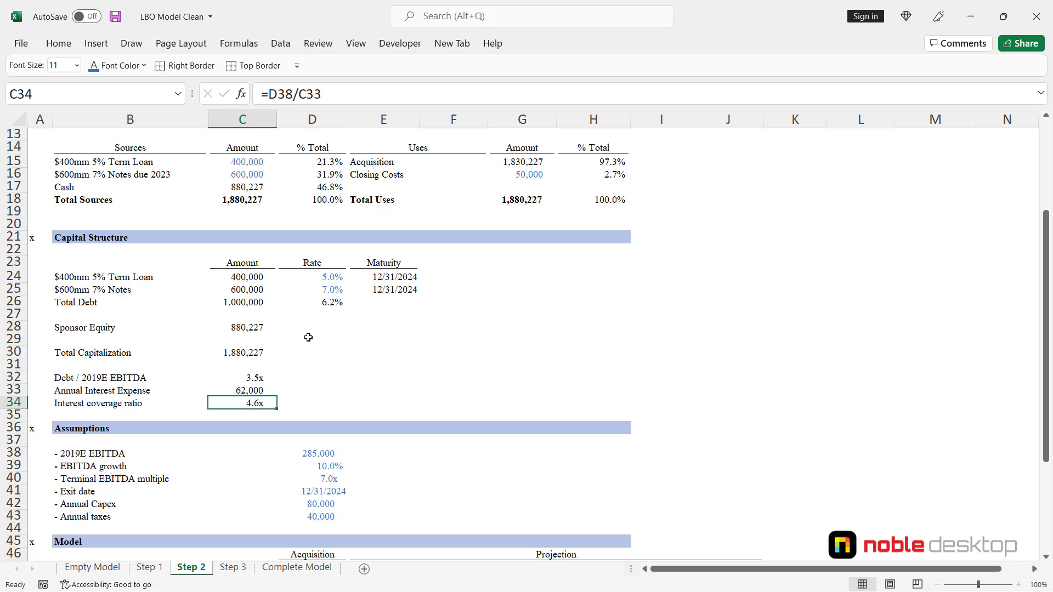
scroll(308, 337, down, 5)
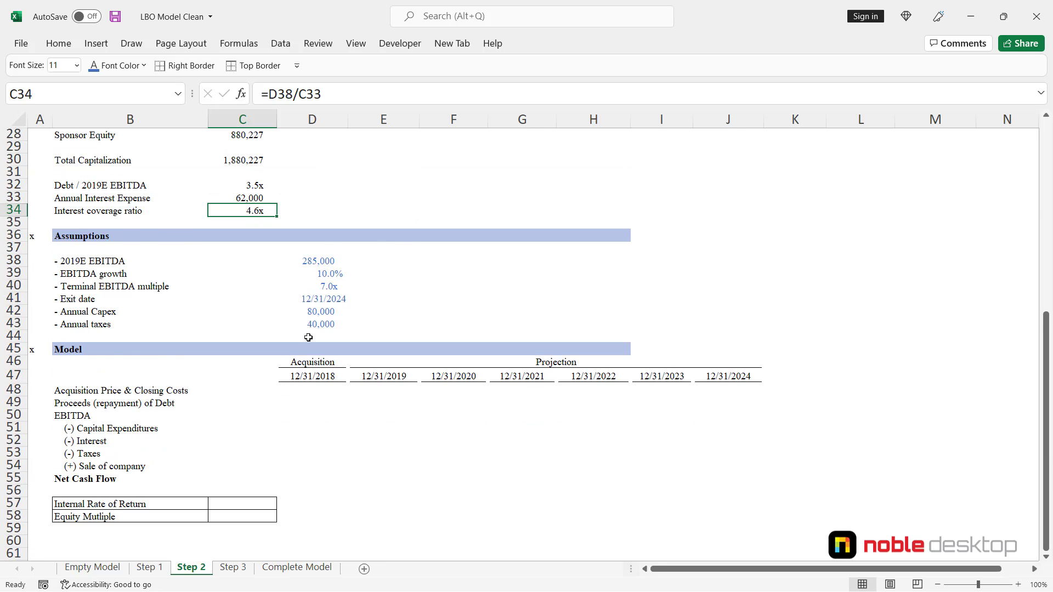
scroll(308, 337, down, 1)
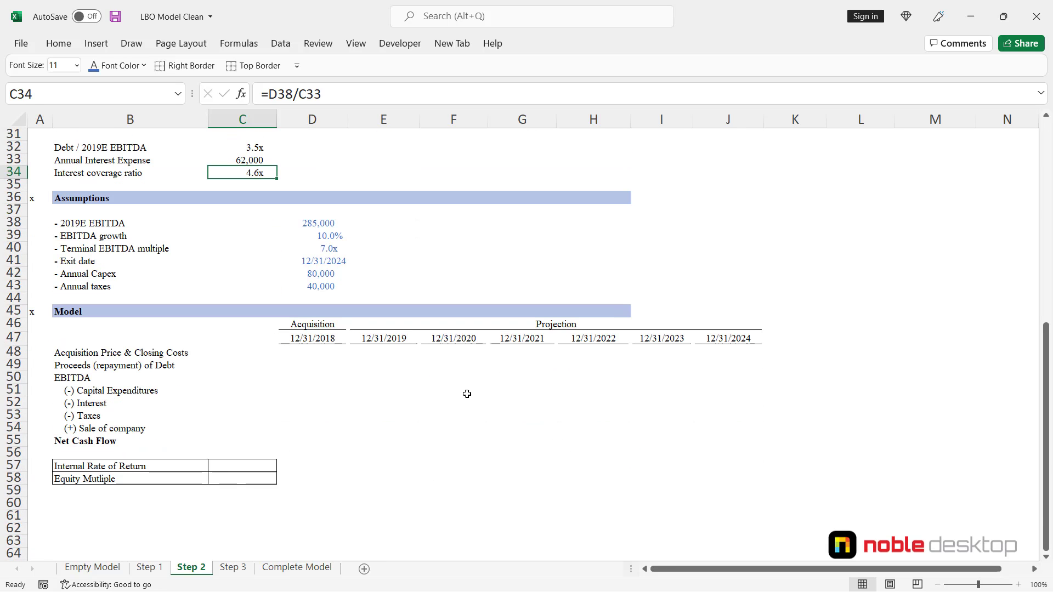